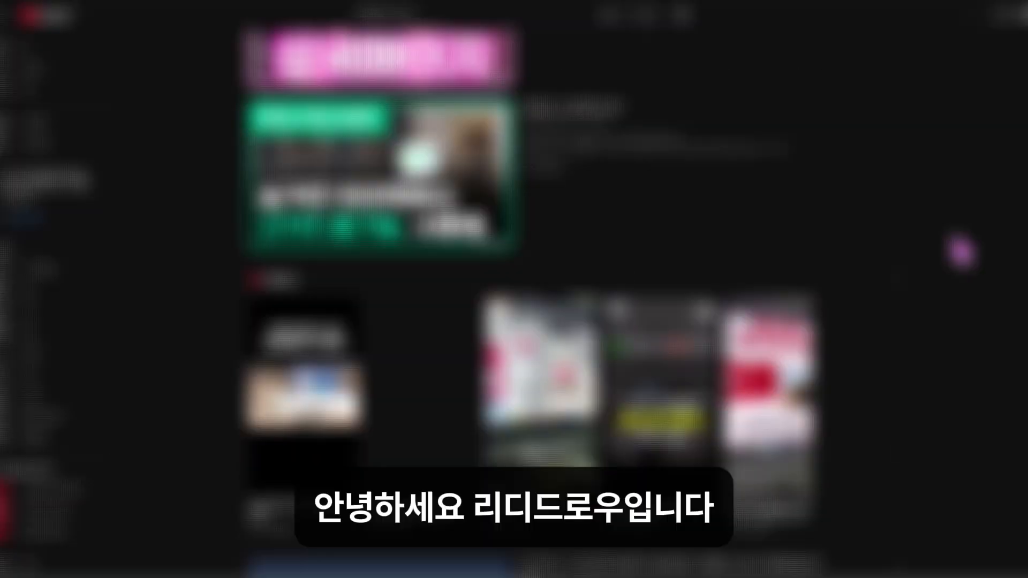
# - Look through the YouTube results on making product detail pages
pyautogui.scroll(-10, 958, 251)
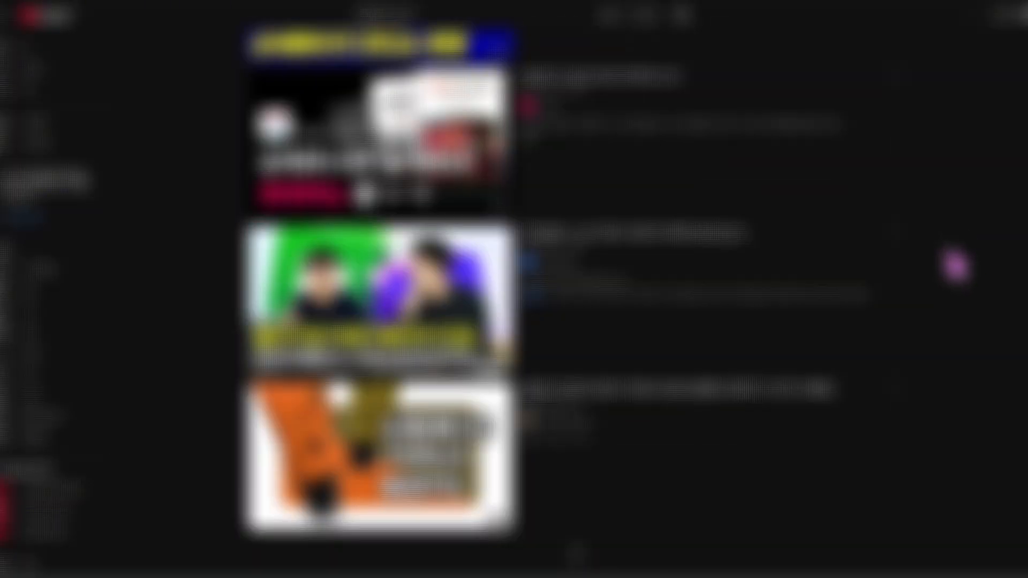
pyautogui.scroll(-15, 956, 265)
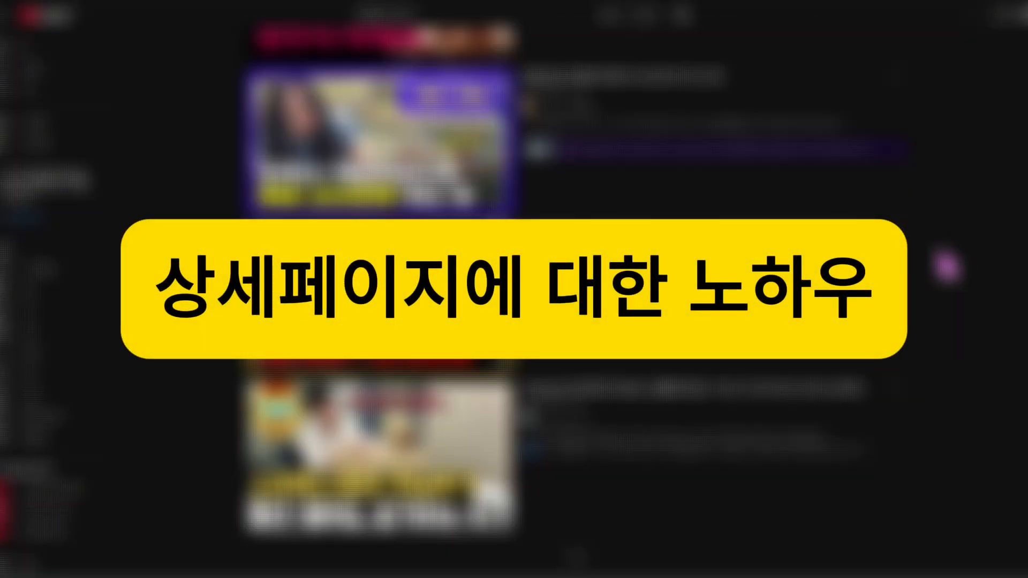
pyautogui.scroll(-10, 948, 266)
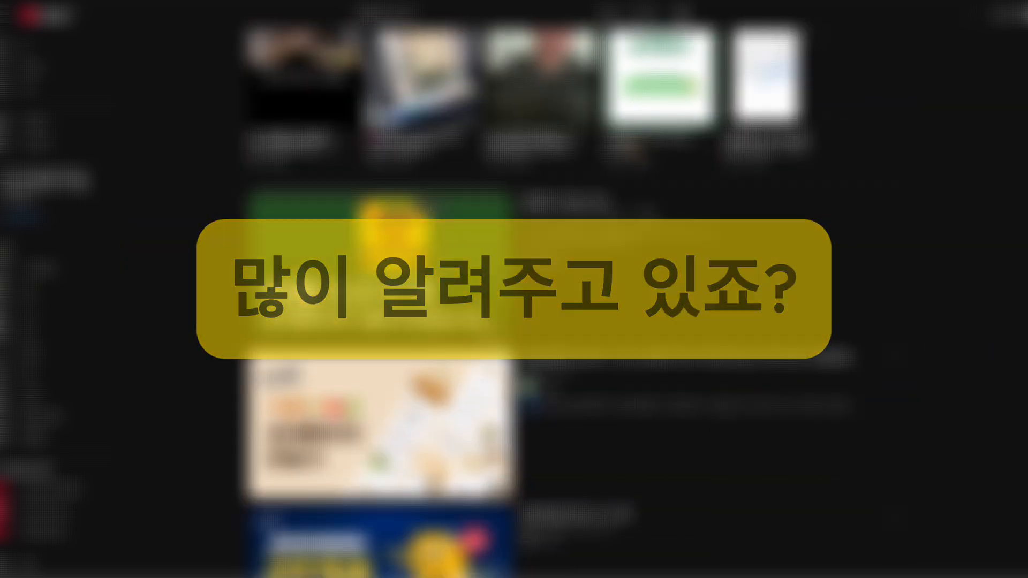
pyautogui.scroll(-15, 959, 248)
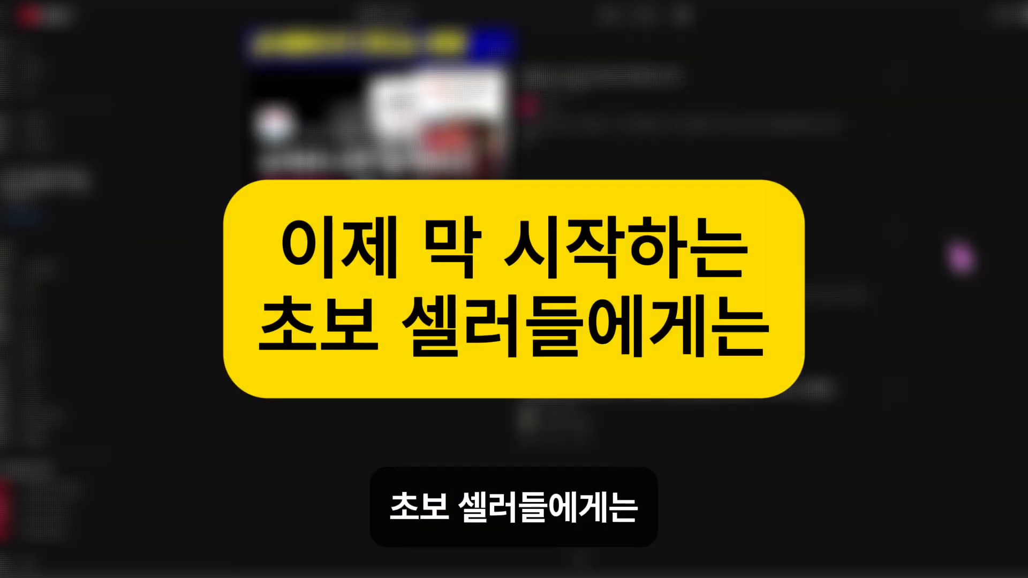
pyautogui.scroll(-15, 961, 260)
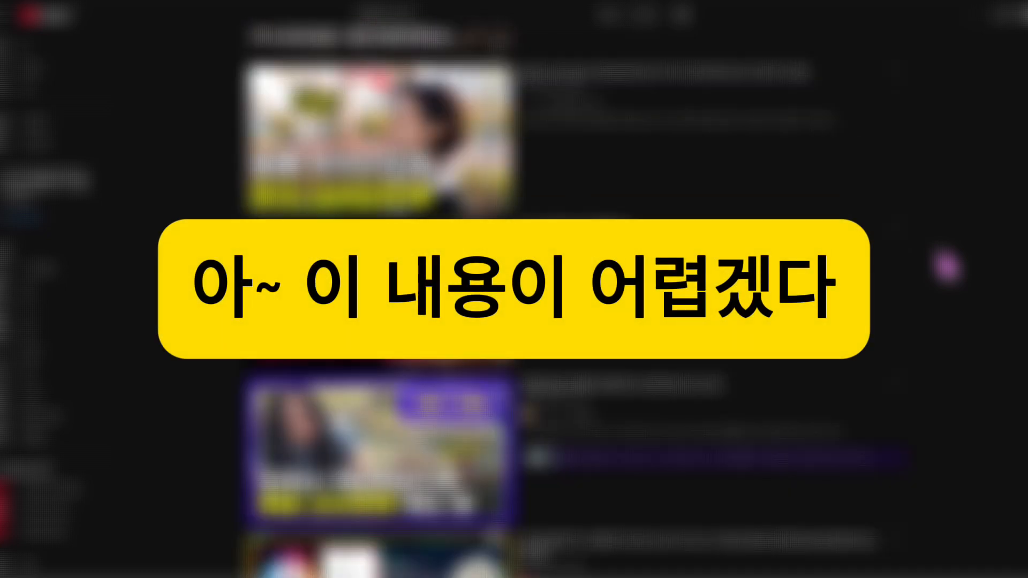
pyautogui.scroll(-15, 947, 266)
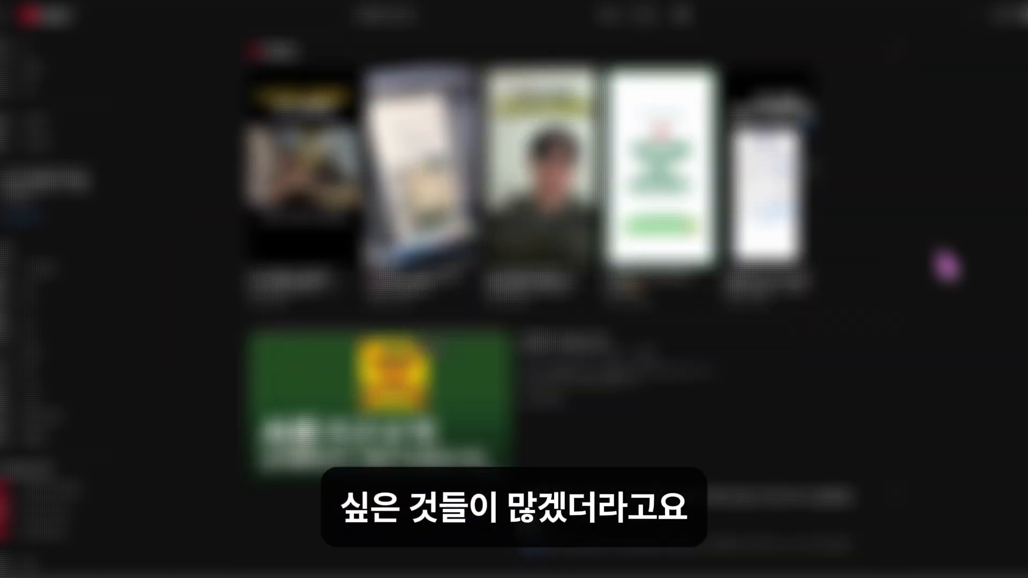
pyautogui.scroll(-3, 947, 266)
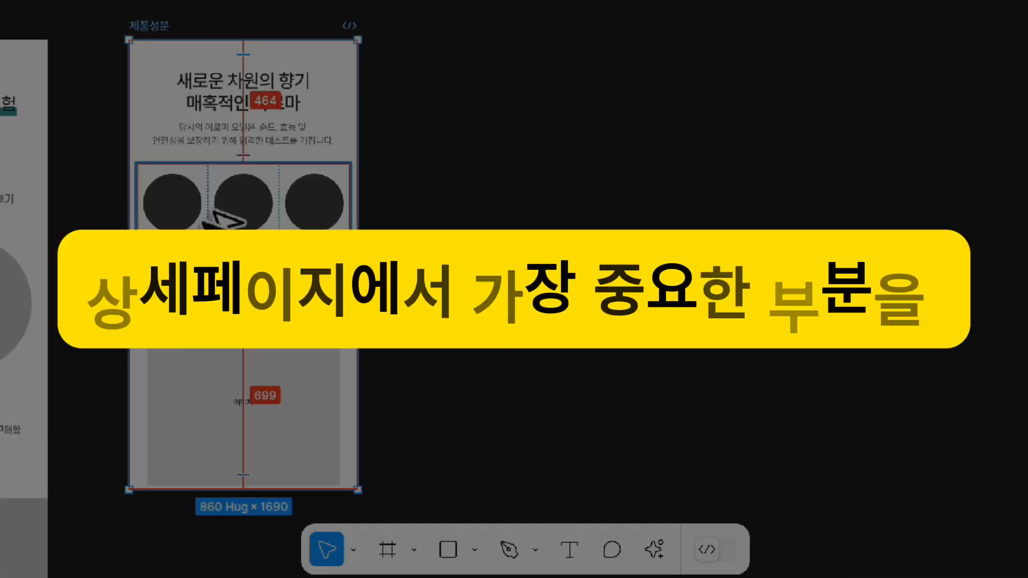
# - Draw a dark green bar about 780 × 128 below the image placeholder in the 사이즈 frame
pyautogui.hscroll(-5, 798, 85)
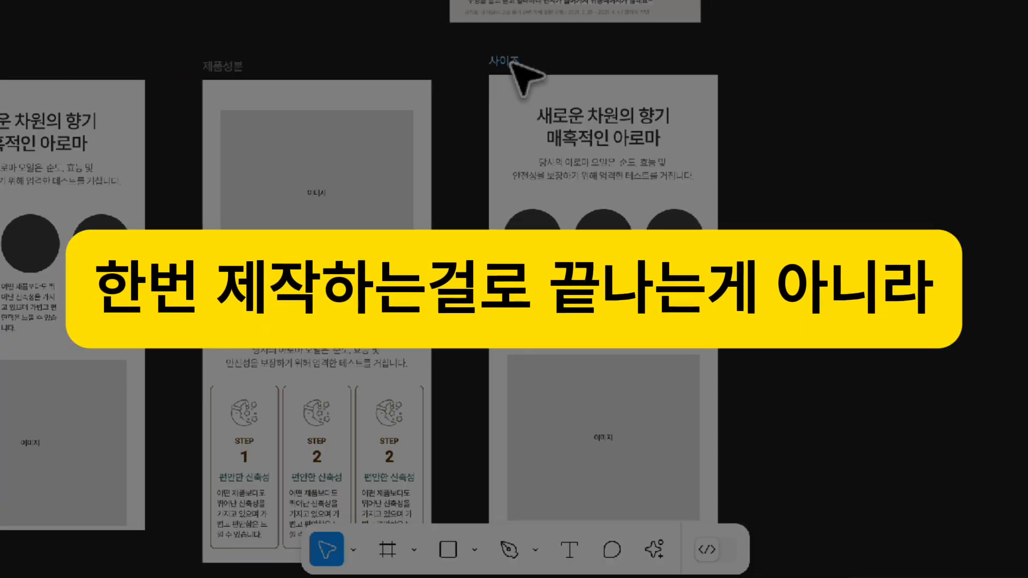
pyautogui.click(506, 61)
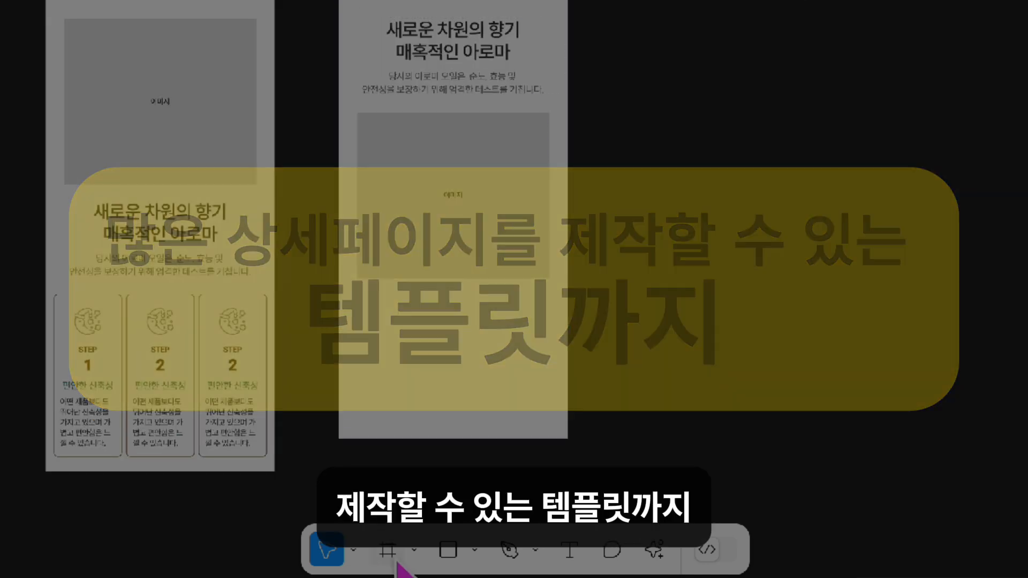
pyautogui.click(389, 553)
pyautogui.moveTo(359, 294)
pyautogui.mouseDown()
pyautogui.moveTo(539, 343)
pyautogui.moveTo(548, 328)
pyautogui.mouseUp()
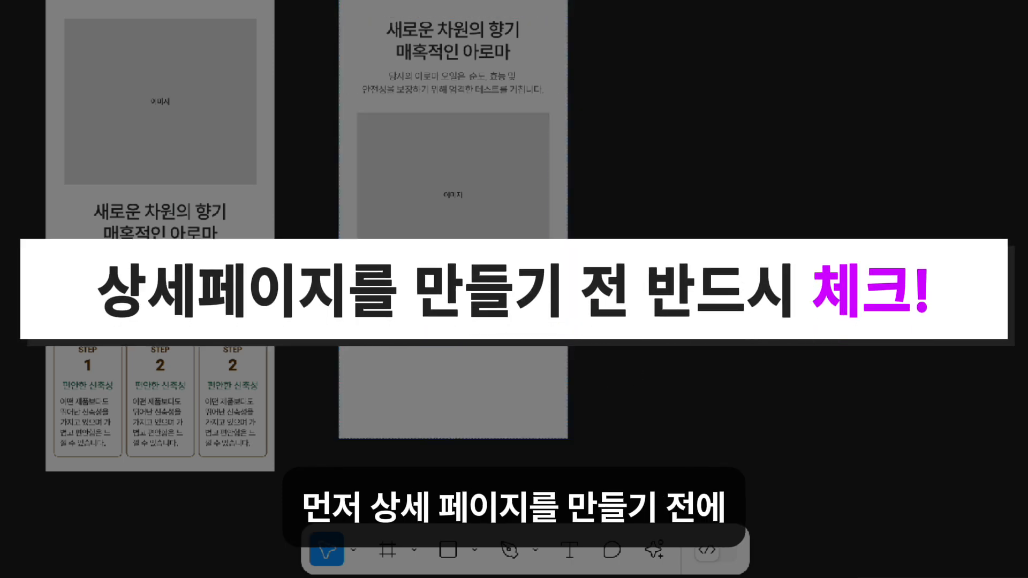
pyautogui.moveTo(493, 220); pyautogui.dragTo(584, 124)
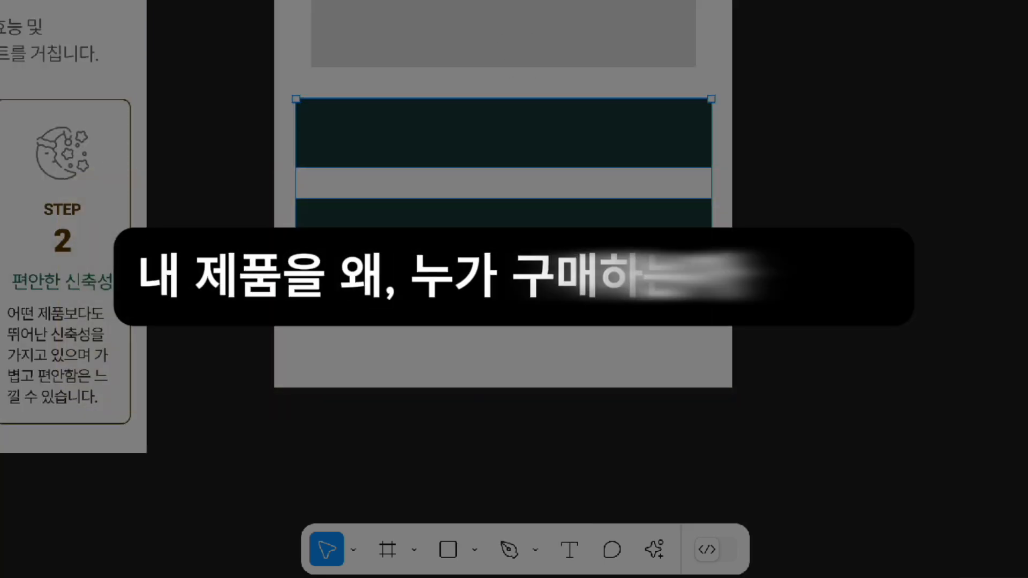
# - Overlay shorter teal and grey segments on the dark green bar's end in the 사이즈 frame, the teal one about 323 × 128
pyautogui.moveTo(638, 136); pyautogui.dragTo(642, 157)
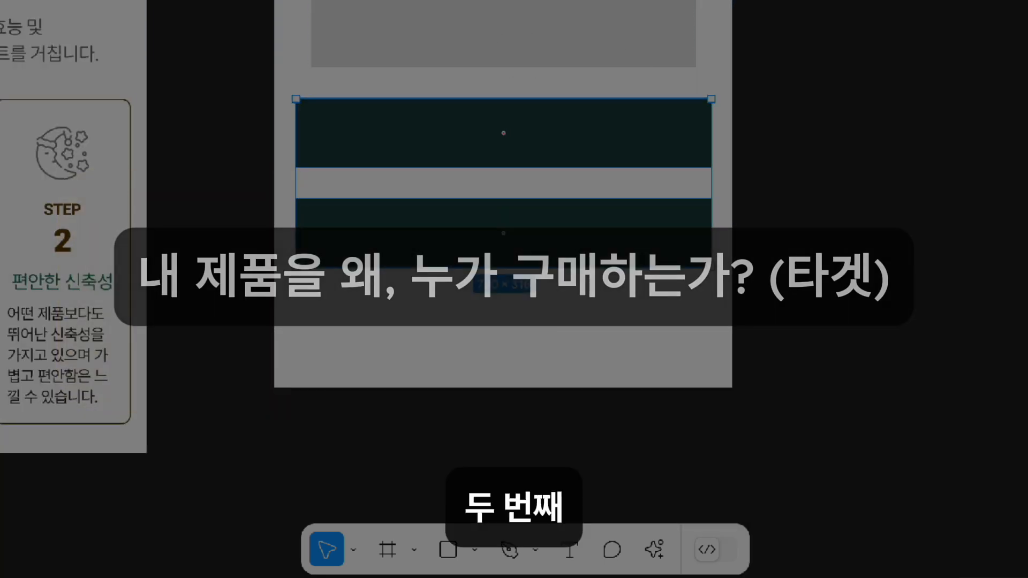
pyautogui.moveTo(538, 240); pyautogui.dragTo(538, 291)
pyautogui.moveTo(539, 184); pyautogui.dragTo(488, 122)
pyautogui.click(956, 265)
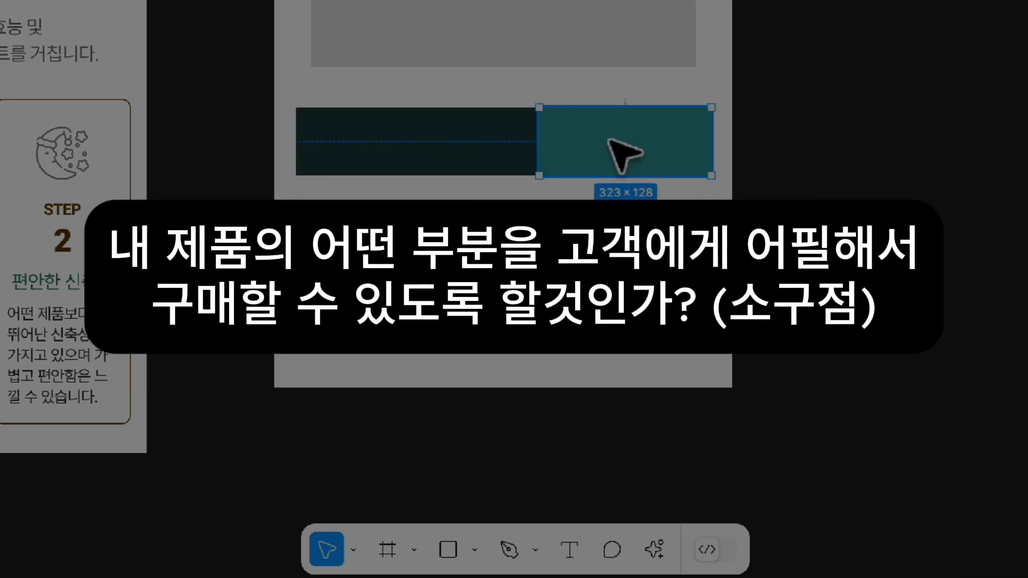
pyautogui.click(929, 356)
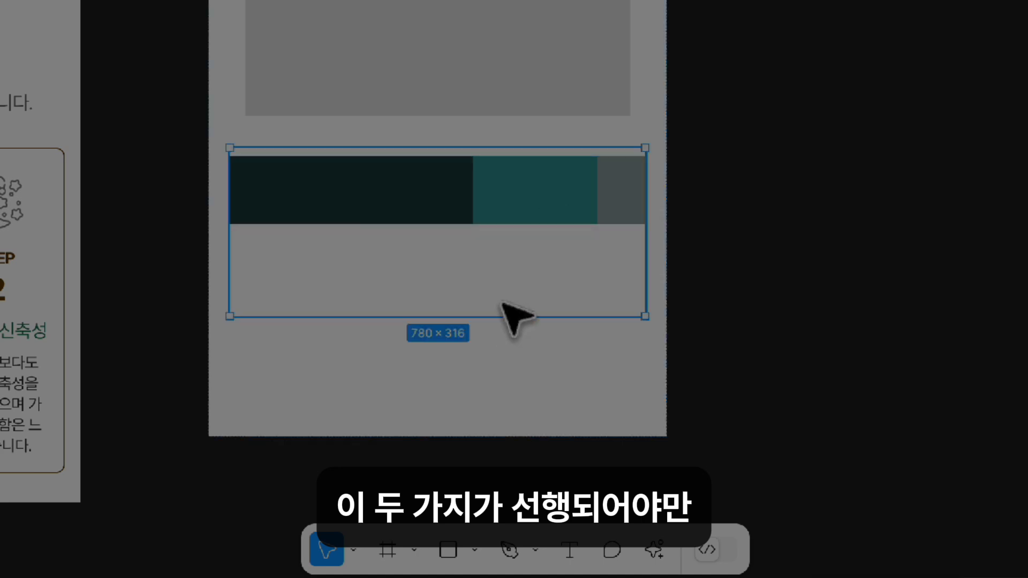
# - Shrink the segmented bar's container in the 사이즈 frame to 780 × 128 so it fits the bar
pyautogui.moveTo(509, 315); pyautogui.dragTo(519, 223)
pyautogui.press('Escape')
pyautogui.click(876, 220)
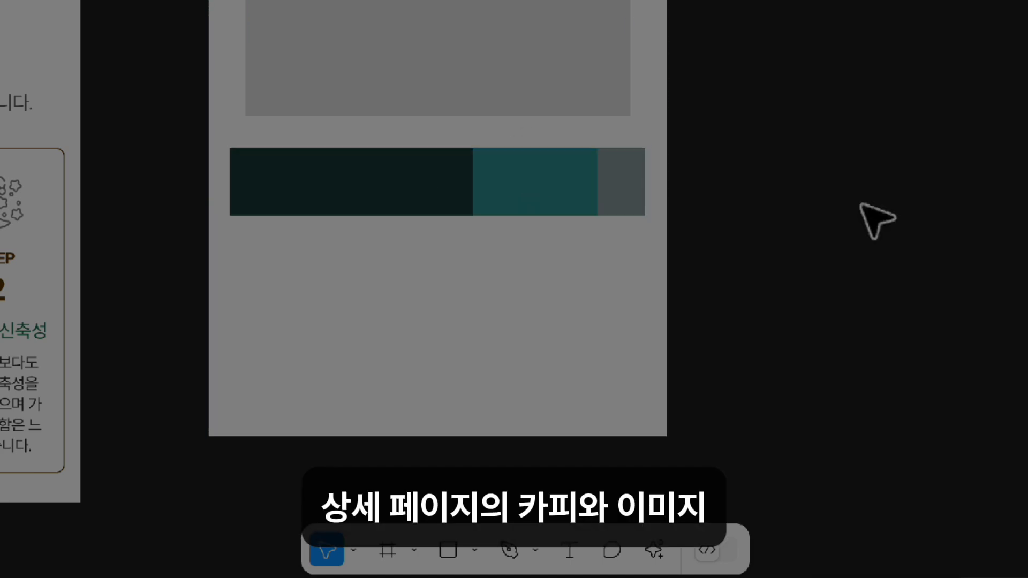
# - Copy the heading 새로운 차원의 향기 매혹적인 아로마 and paste it below the segmented bar in the 사이즈 frame
pyautogui.scroll(-5, 856, 235)
pyautogui.scroll(-3, 626, 271)
pyautogui.click(417, 261)
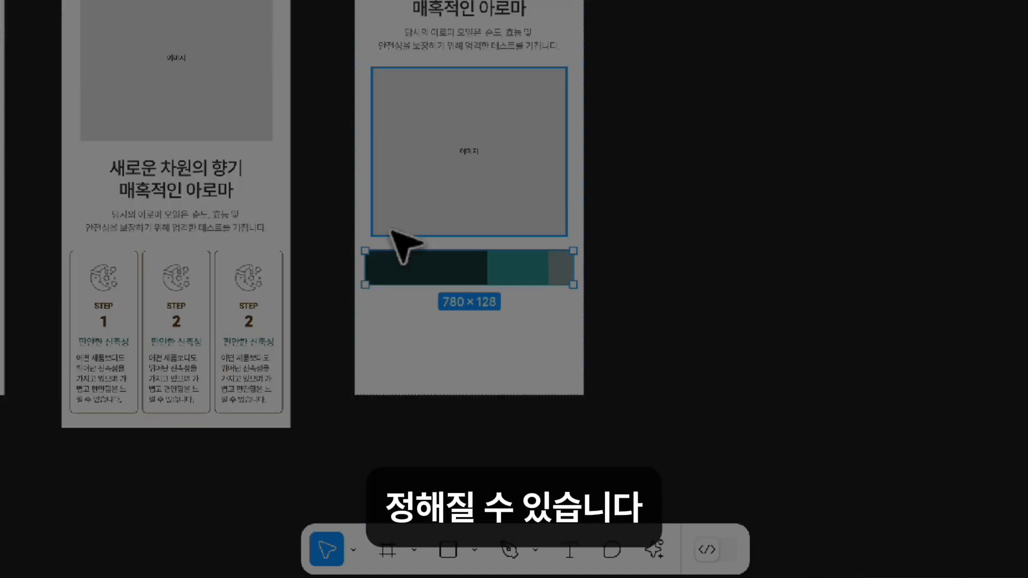
pyautogui.doubleClick(474, 3)
pyautogui.hotkey('ctrl', 'c')
pyautogui.click(447, 322)
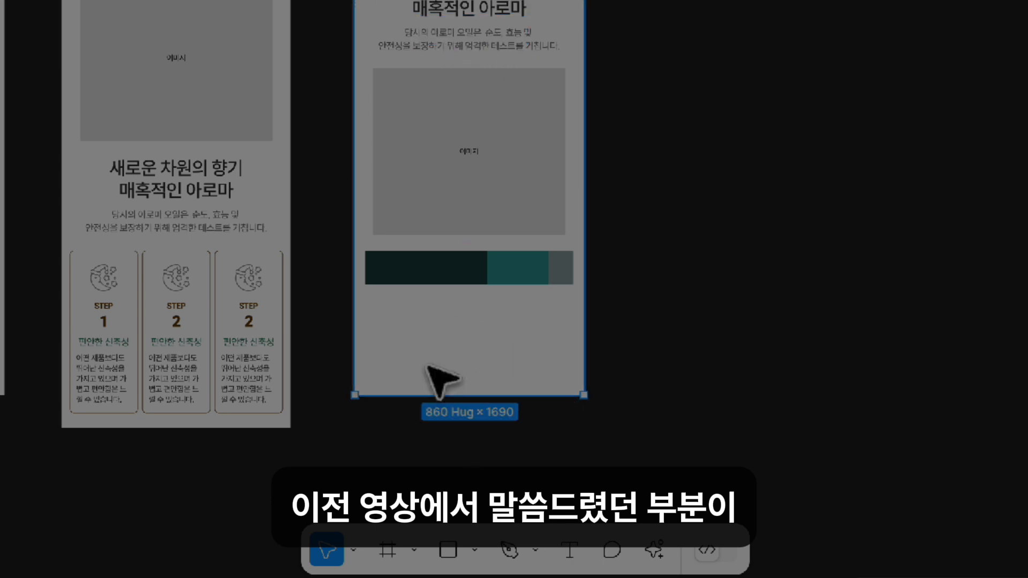
pyautogui.hotkey('ctrl', 'v')
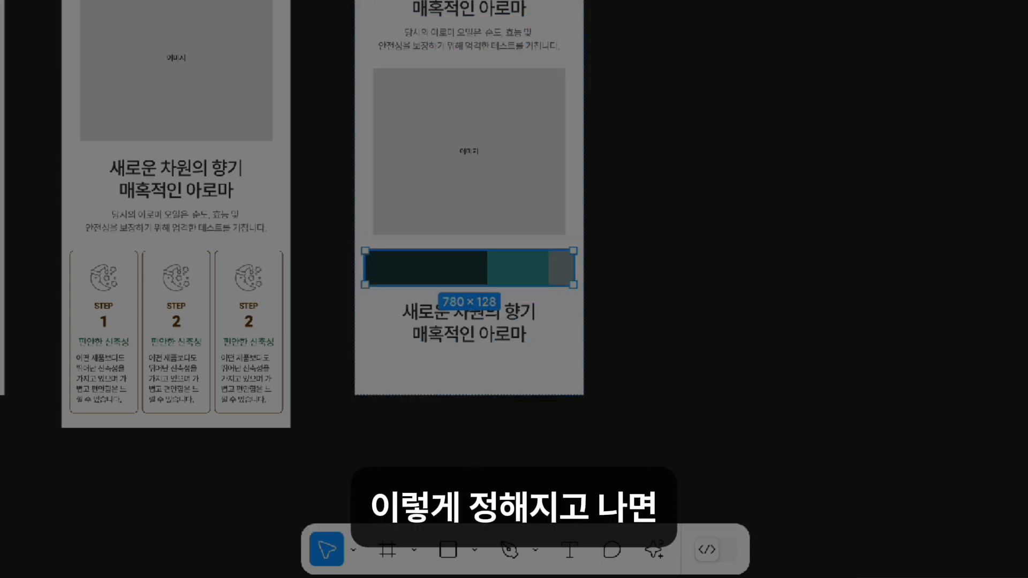
# - Reorder the 사이즈 frame's layout so the segmented bar sits below the pasted heading
pyautogui.click(415, 239)
pyautogui.click(485, 308)
pyautogui.click(491, 280)
pyautogui.press('Down')
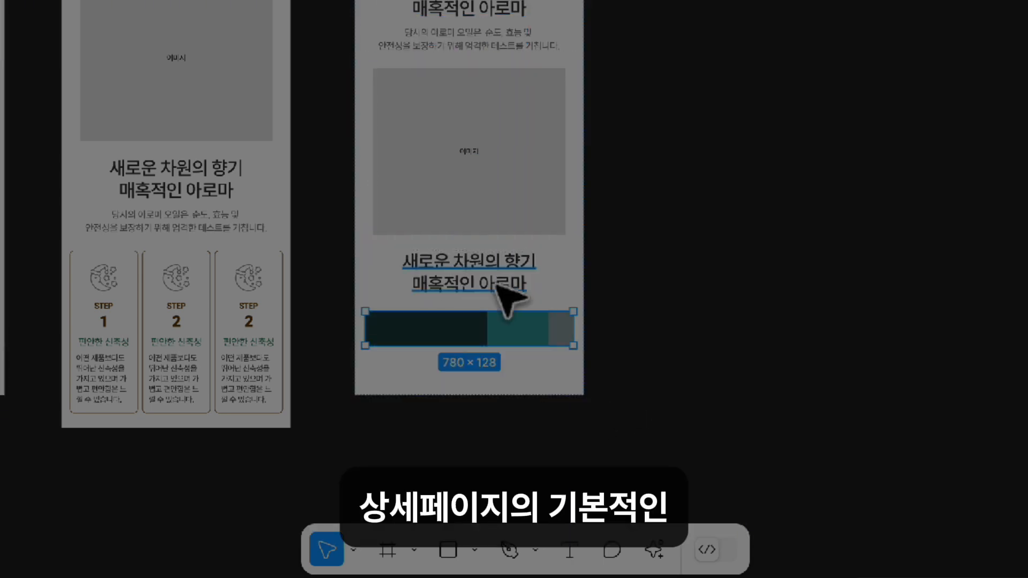
pyautogui.click(633, 193)
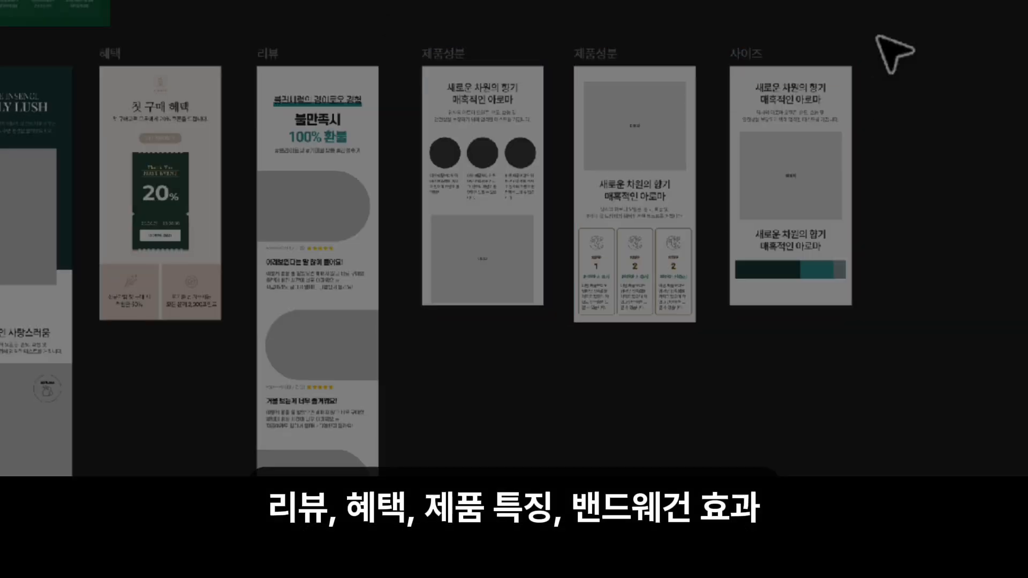
# - Arrange the 08_비교, 04_1 기능옵션 and 13 frames after the 사이즈 frame, leaving a gap behind 08_비교
pyautogui.moveTo(282, 276); pyautogui.dragTo(871, 276)
pyautogui.moveTo(667, 153); pyautogui.dragTo(844, 154)
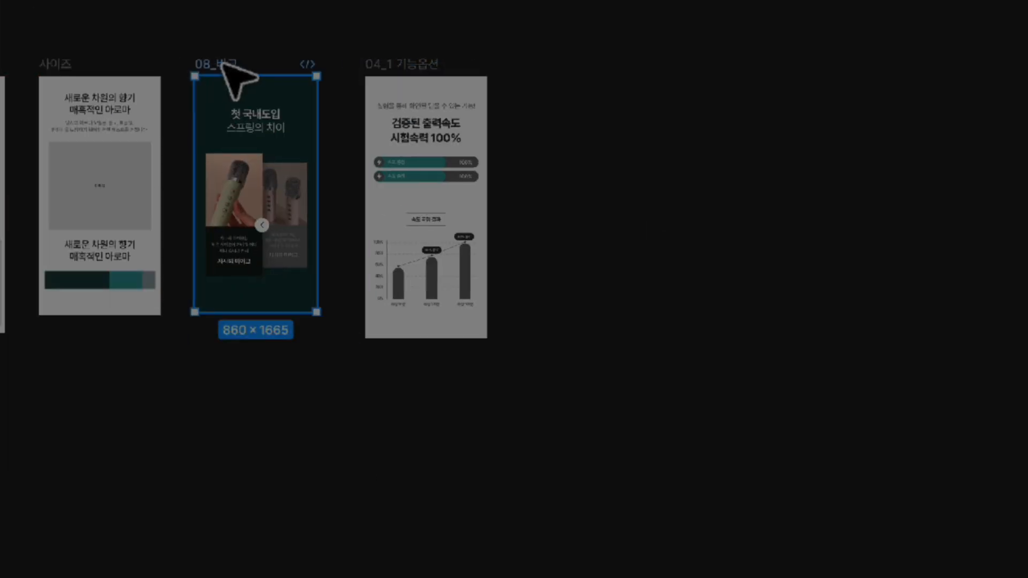
pyautogui.click(570, 217)
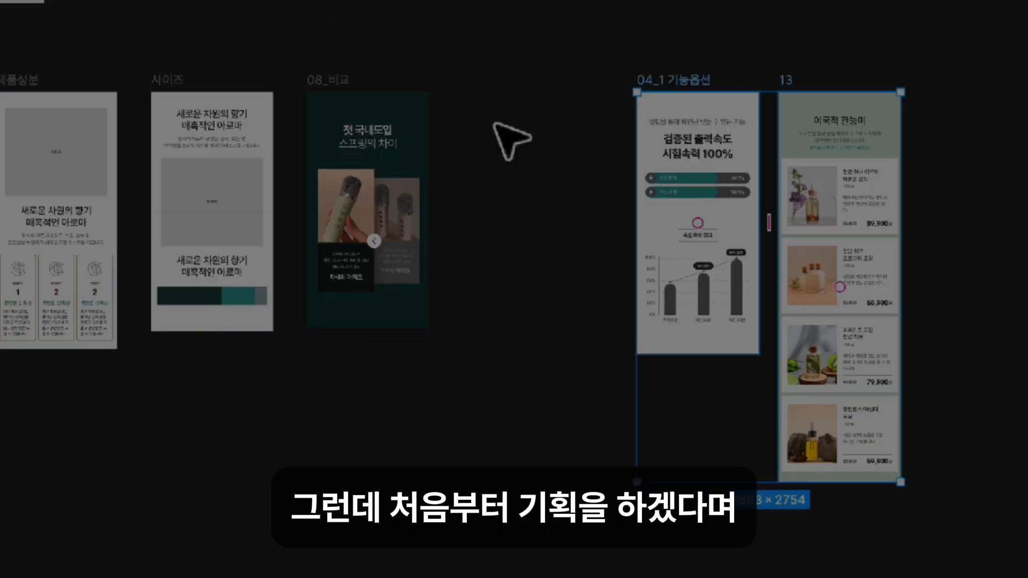
# - Duplicate the 08_비교 frame into the gap beside it and rename the copy 효과비교
pyautogui.scroll(5, 509, 137)
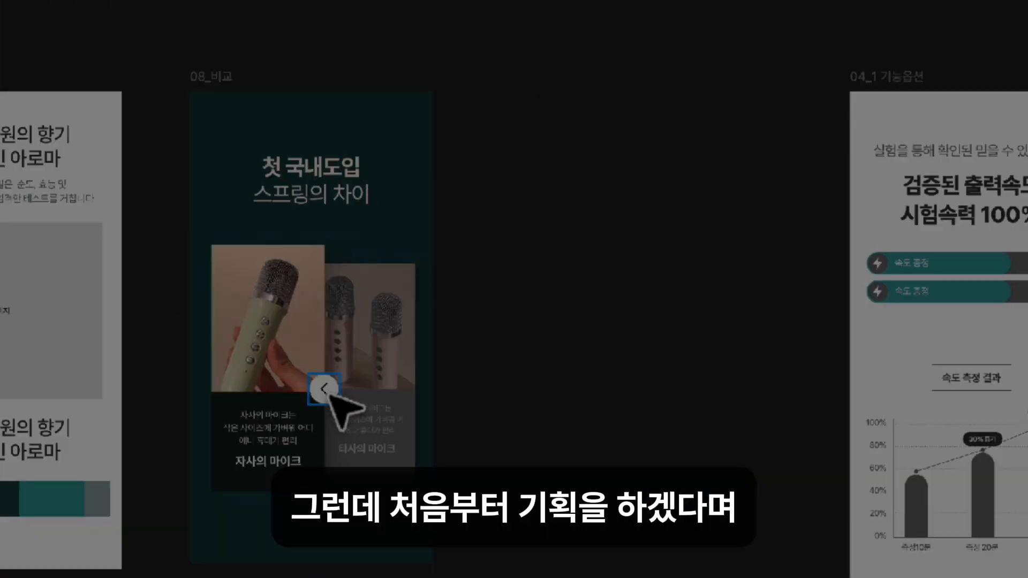
pyautogui.hotkey('ctrl', 'd')
pyautogui.click(500, 334)
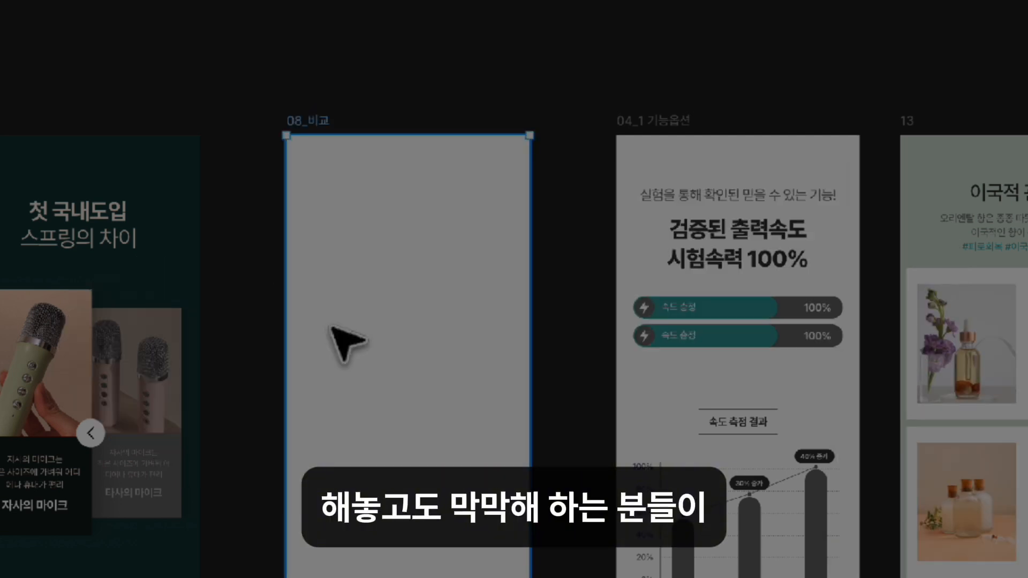
pyautogui.doubleClick(333, 129)
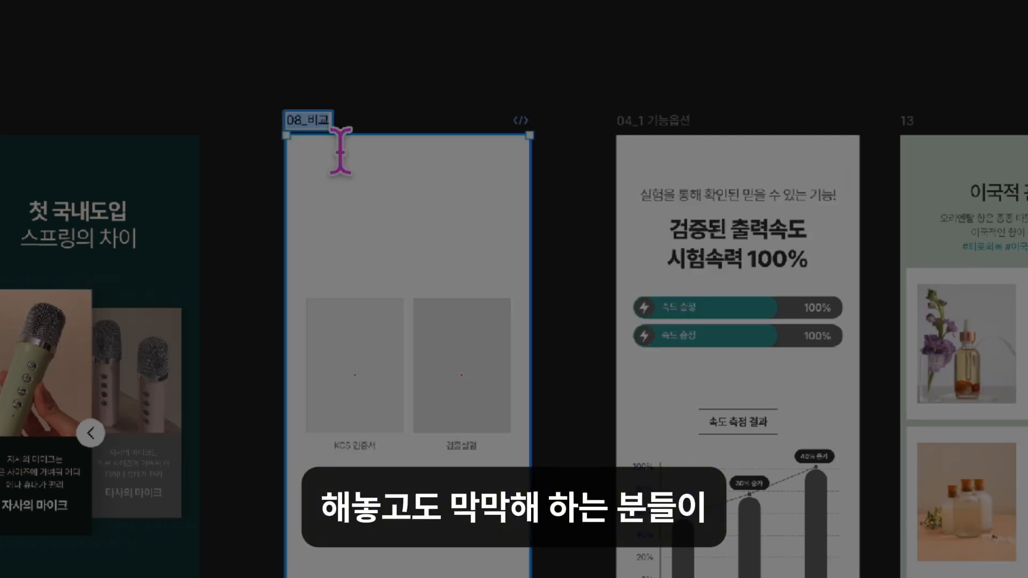
pyautogui.write('효과비교')
pyautogui.press('Return')
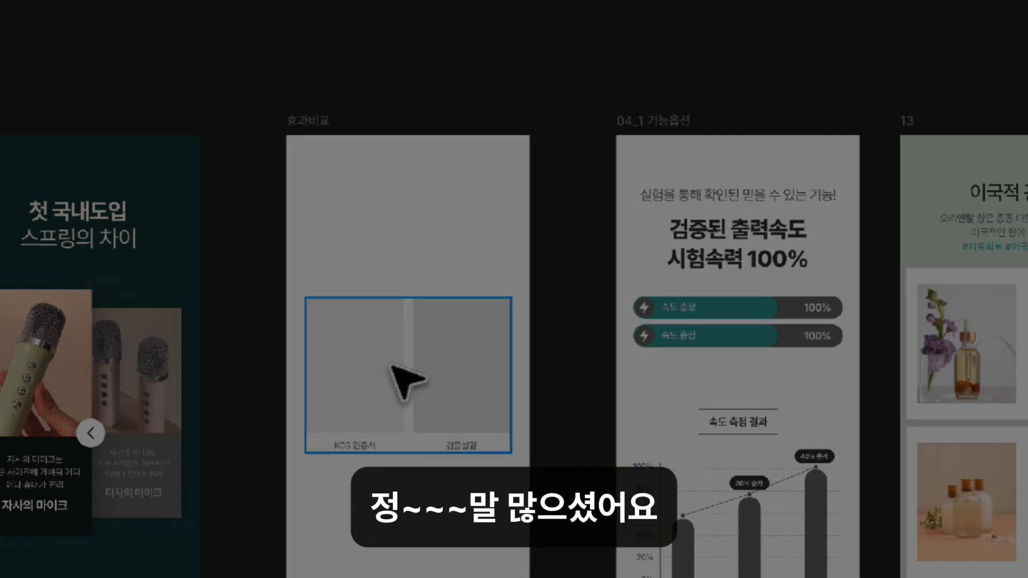
# - Copy the round arrow badge from 08_비교 between the two image placeholders in 효과비교 and flip it horizontally
pyautogui.click(91, 434)
pyautogui.hotkey('ctrl', 'c')
pyautogui.hotkey('ctrl', 'v')
pyautogui.hotkey('shift', 'h')
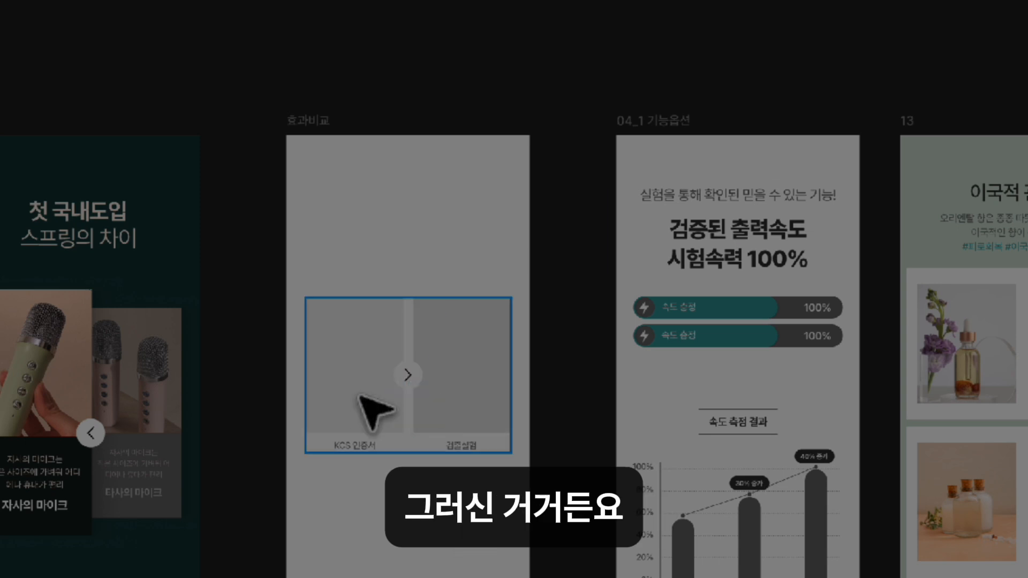
# - Copy the heading block 검증된 출력속도 시험속력 100% from 04_1 기능옵션 into the 효과비교 frame
pyautogui.click(720, 251)
pyautogui.hotkey('ctrl', 'c')
pyautogui.click(308, 120)
pyautogui.hotkey('ctrl', 'v')
# - Bring the 9_1 포인트나열 template between the 사이즈 and 08_비교 frames, with an image placeholder instead of its tumbler photo
pyautogui.hotkey('ctrl', '-')
pyautogui.moveTo(605, 264); pyautogui.dragTo(607, 252)
pyautogui.moveTo(724, 267); pyautogui.dragTo(748, 255)
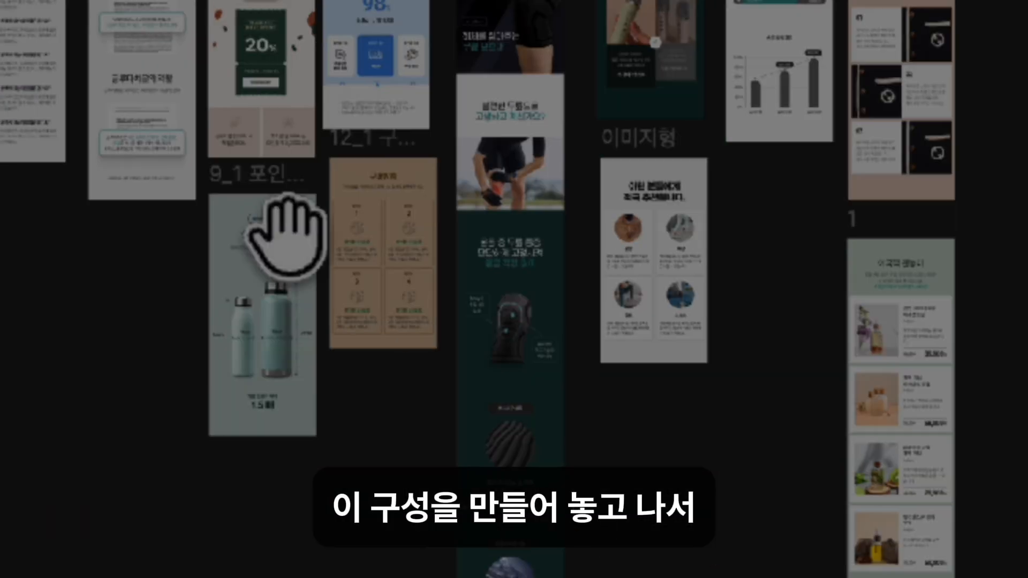
pyautogui.click(143, 252)
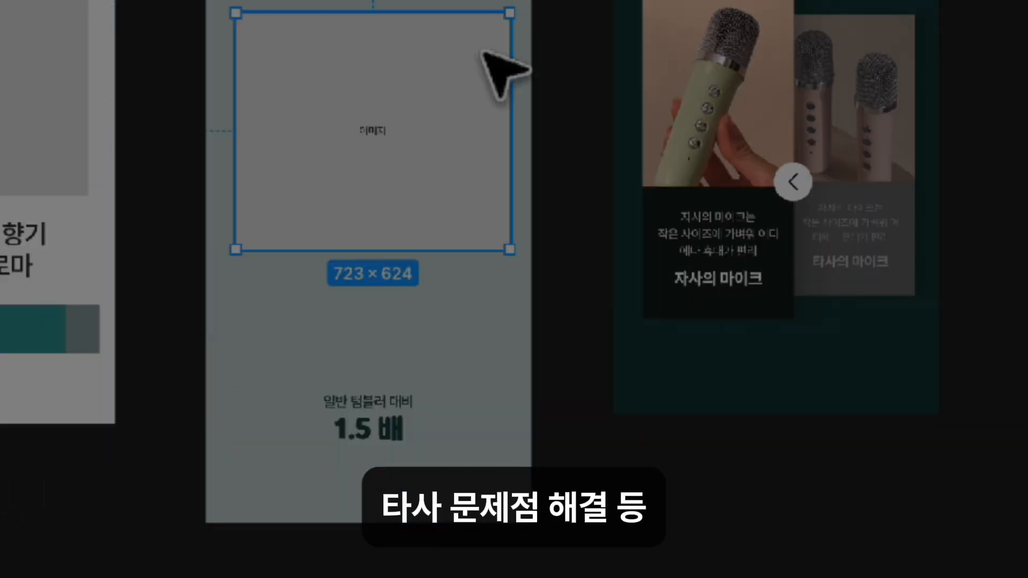
# - Replace the two microphone photos in the 08_비교 frame with plain pink placeholders
pyautogui.click(894, 131)
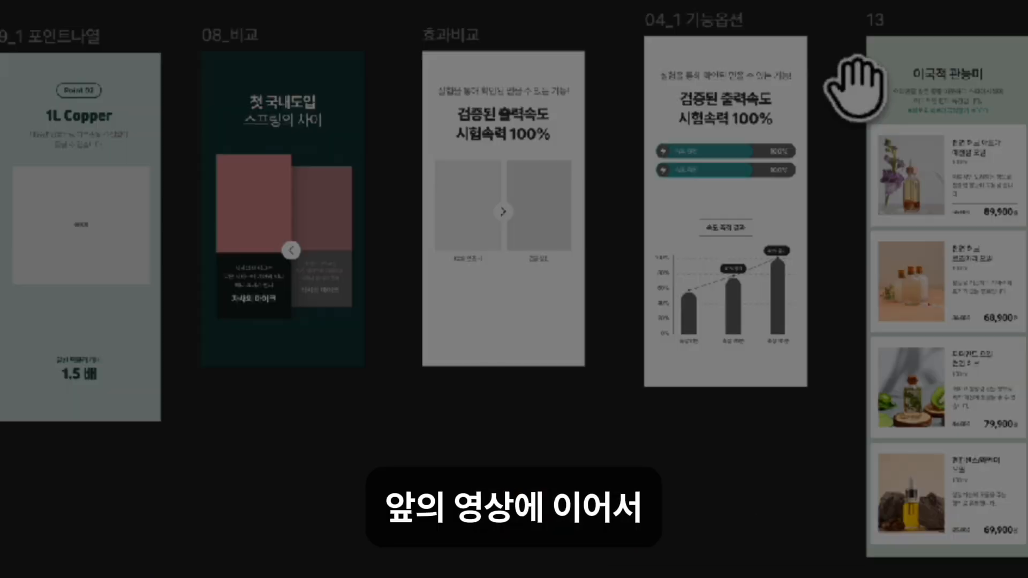
pyautogui.click(190, 252)
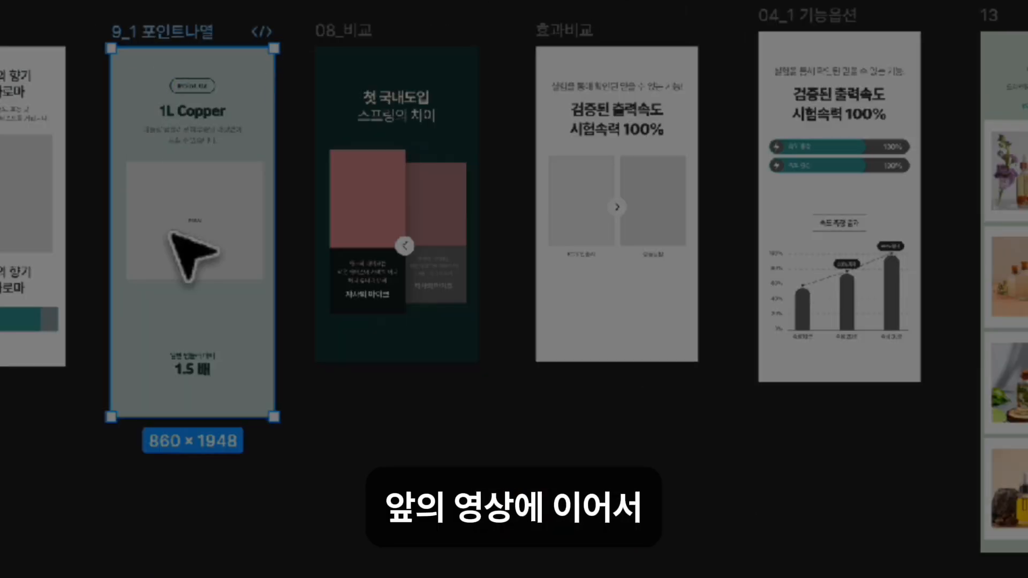
pyautogui.press('Escape')
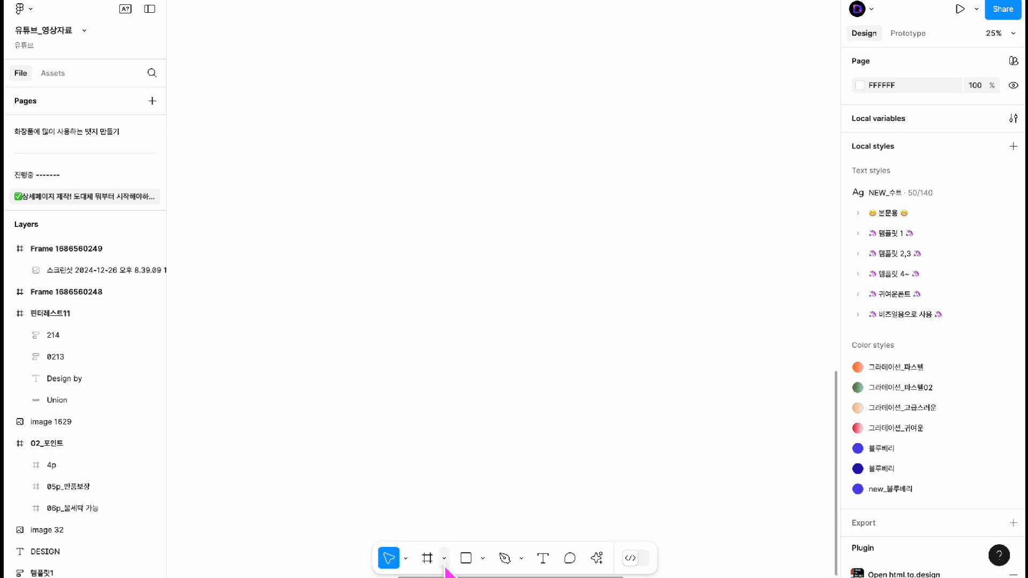
# - Draw a new frame on the empty canvas and size it 860 × 1200
pyautogui.press('f')
pyautogui.moveTo(420, 124); pyautogui.dragTo(547, 360)
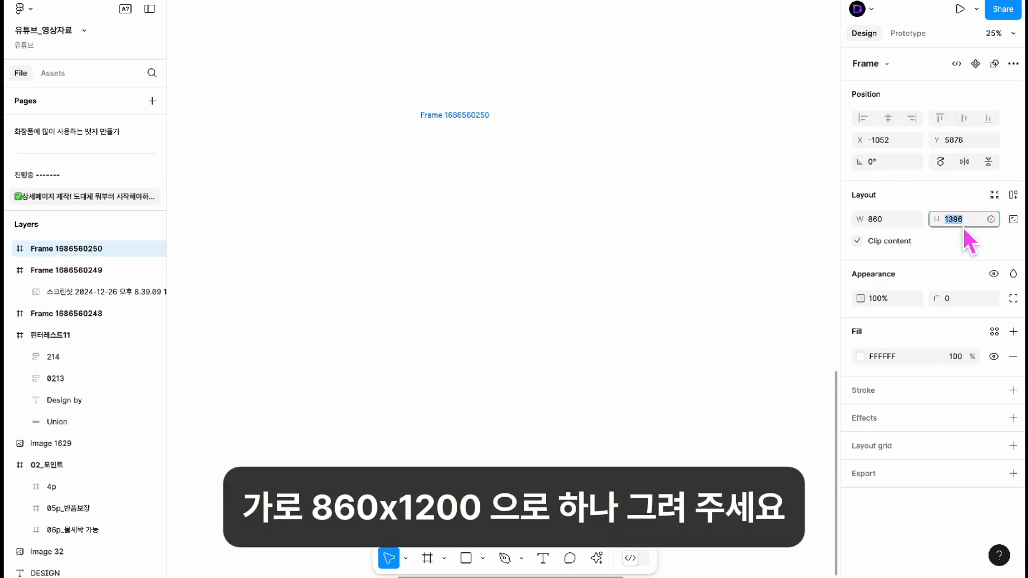
pyautogui.write('1200')
pyautogui.press('Return')
# - Set the new frame's fill to dark grey 4B4B4B
pyautogui.click(860, 356)
pyautogui.click(757, 288)
pyautogui.moveTo(730, 332); pyautogui.dragTo(676, 355)
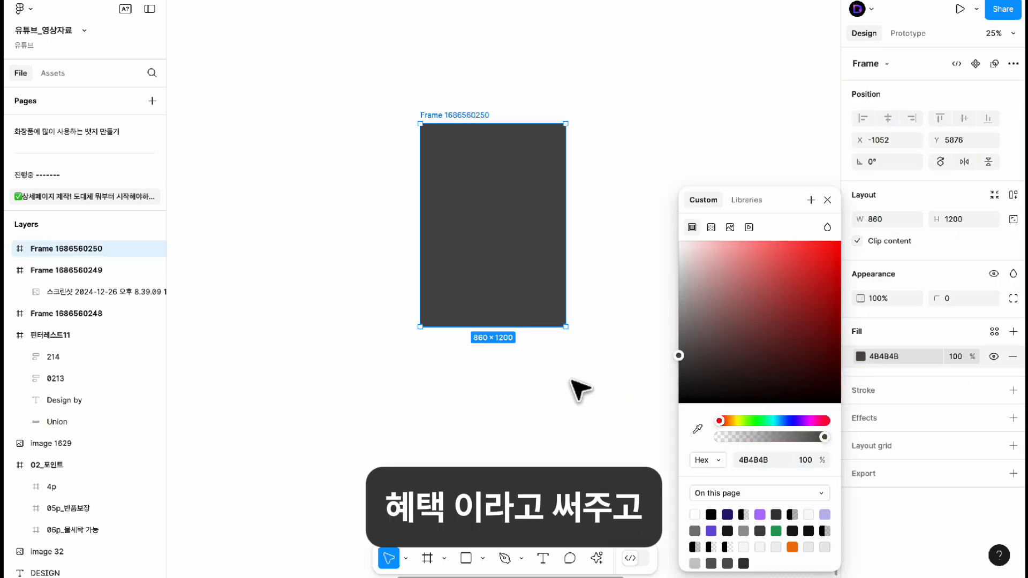
pyautogui.click(580, 389)
# - Rename the dark grey frame as 혜택
pyautogui.click(442, 116)
pyautogui.write('혜')
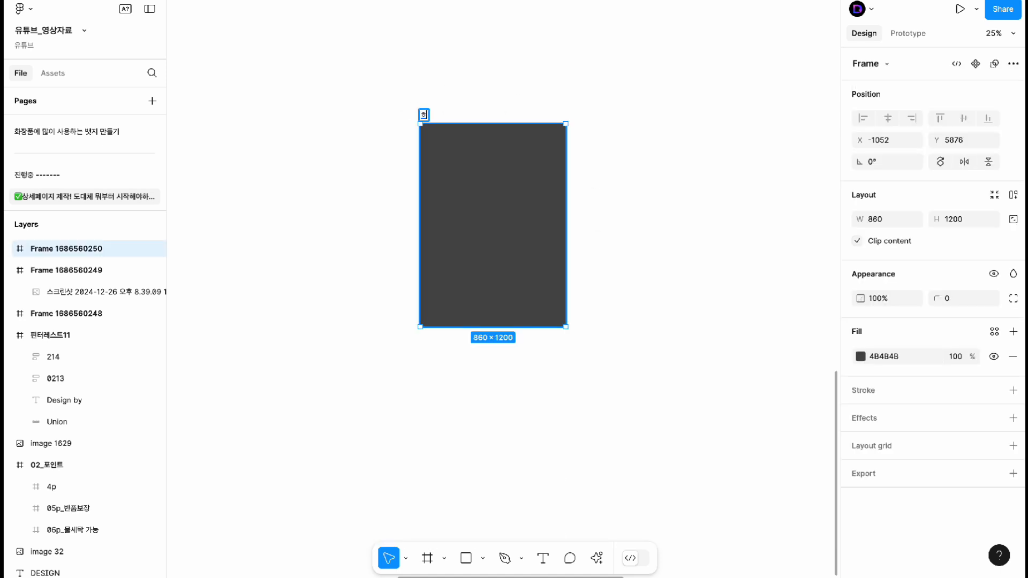
pyautogui.write('택')
pyautogui.press('Return')
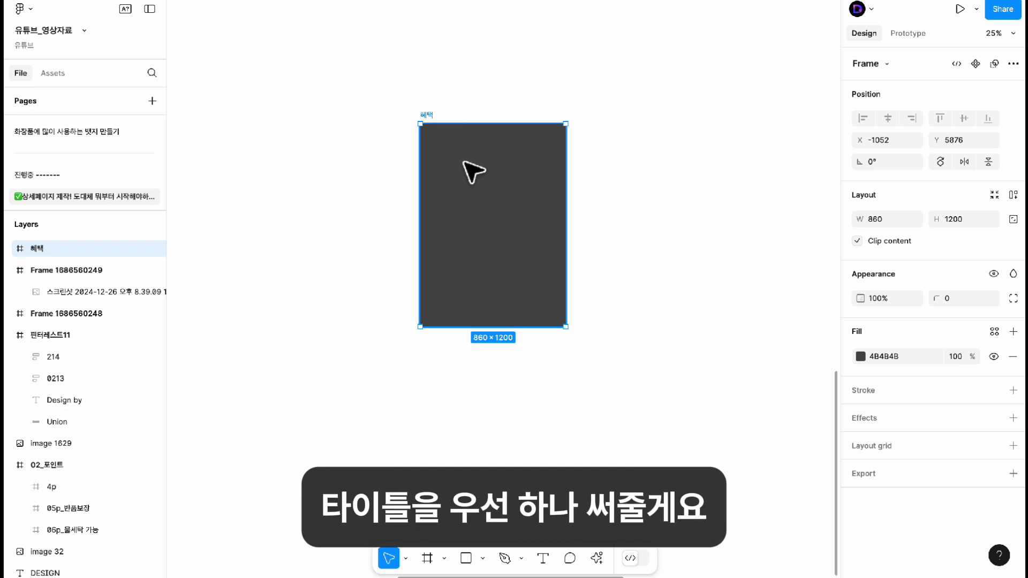
# - Add the title text 첫 구매 혜택, horizontally centred near the upper edge of the 혜택 frame
pyautogui.click(543, 560)
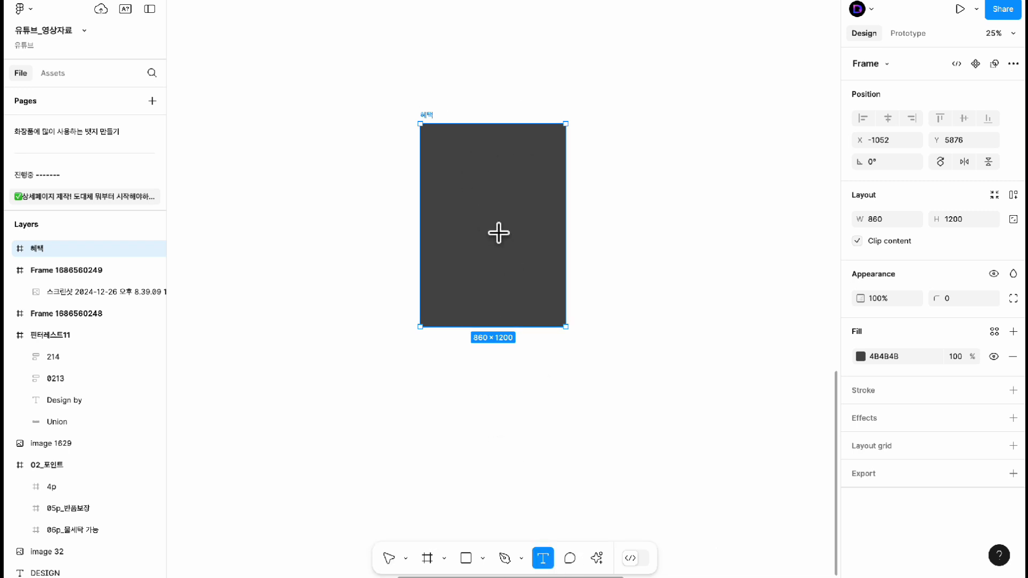
pyautogui.click(439, 145)
pyautogui.write('첫 구매 혜택')
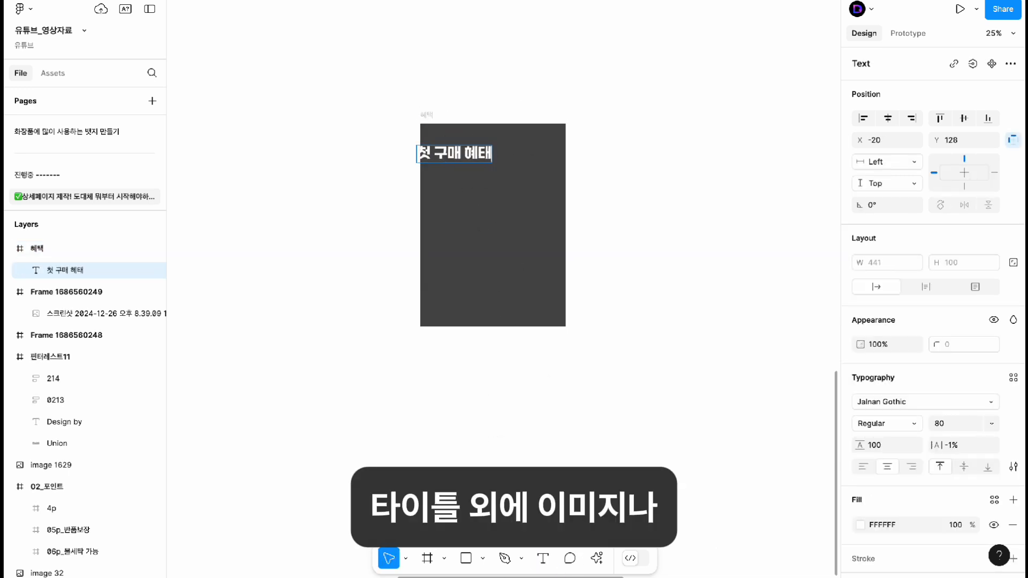
pyautogui.press('Escape')
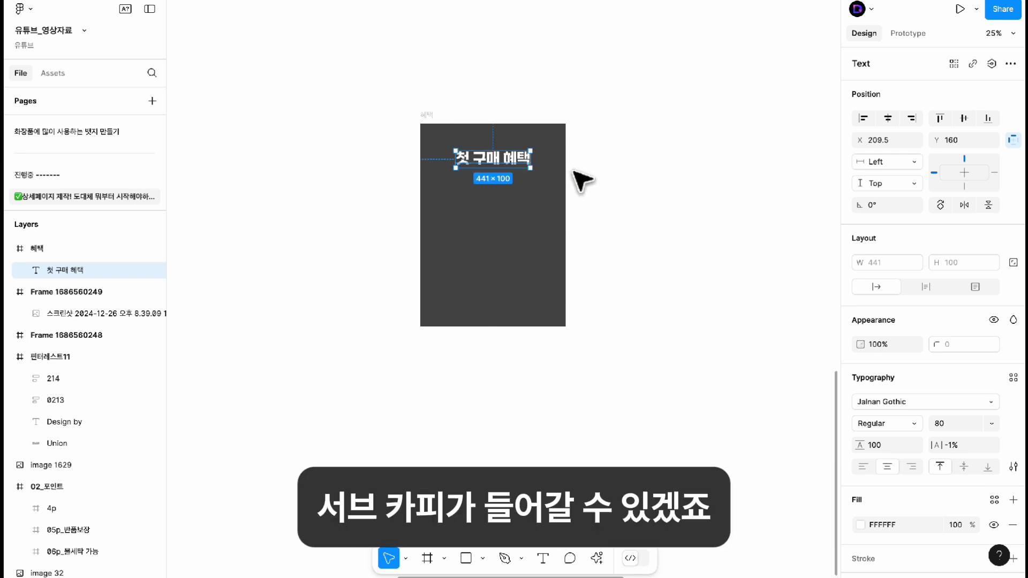
pyautogui.click(605, 193)
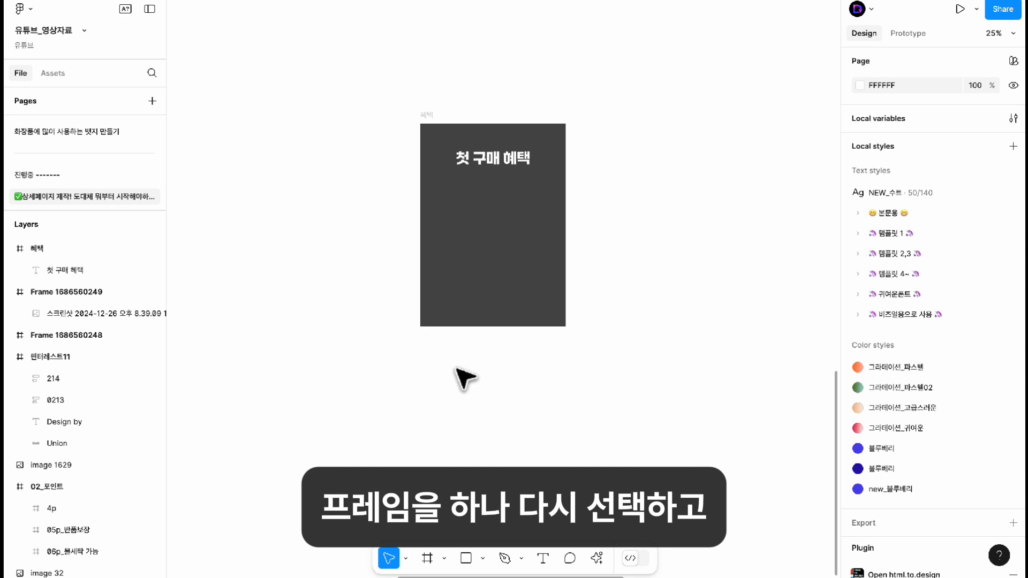
# - Draw an inner frame about 660 × 488 below the title, fill it with white FFFFFF and centre it horizontally
pyautogui.click(427, 558)
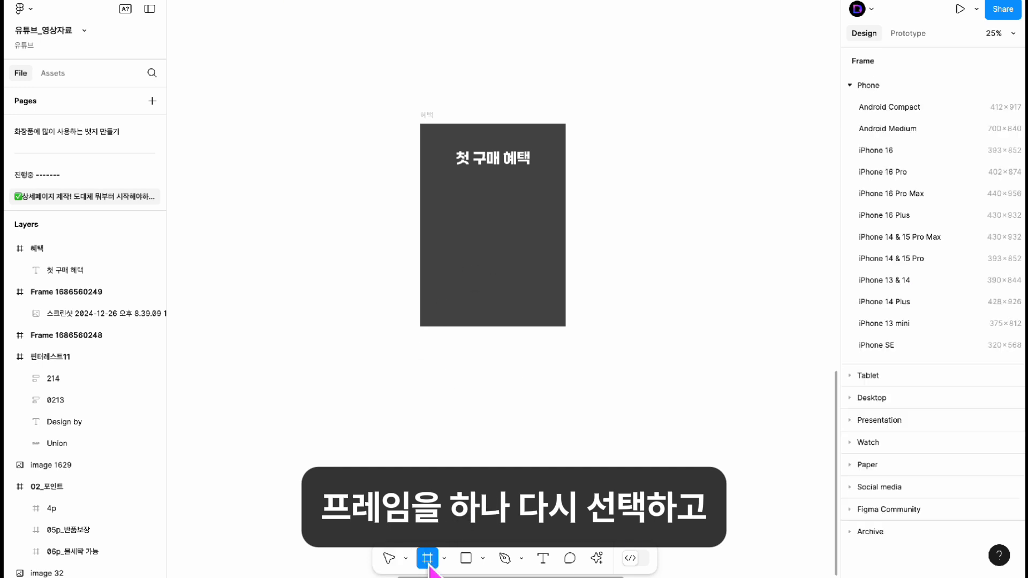
pyautogui.moveTo(438, 199); pyautogui.dragTo(550, 281)
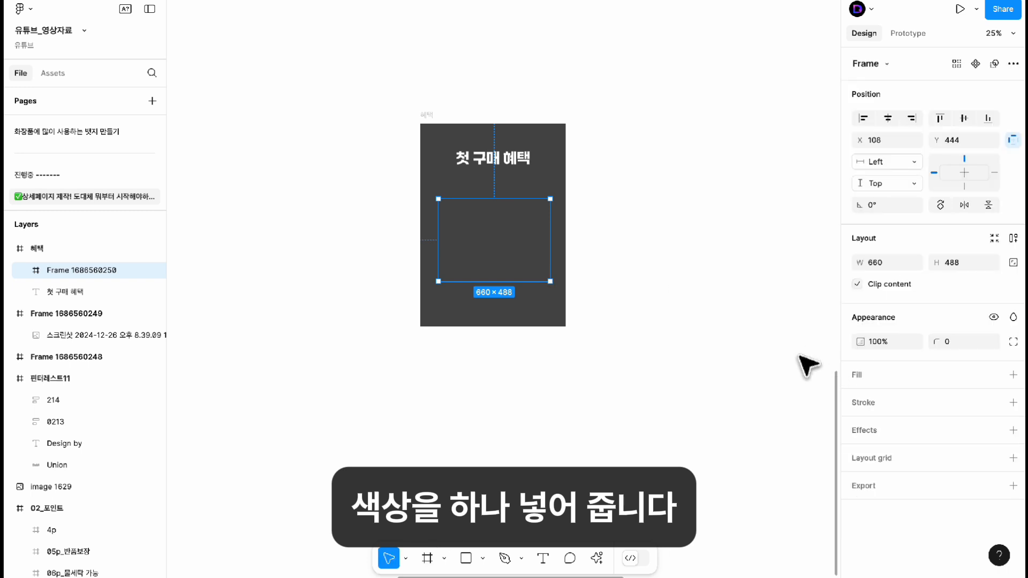
pyautogui.click(870, 391)
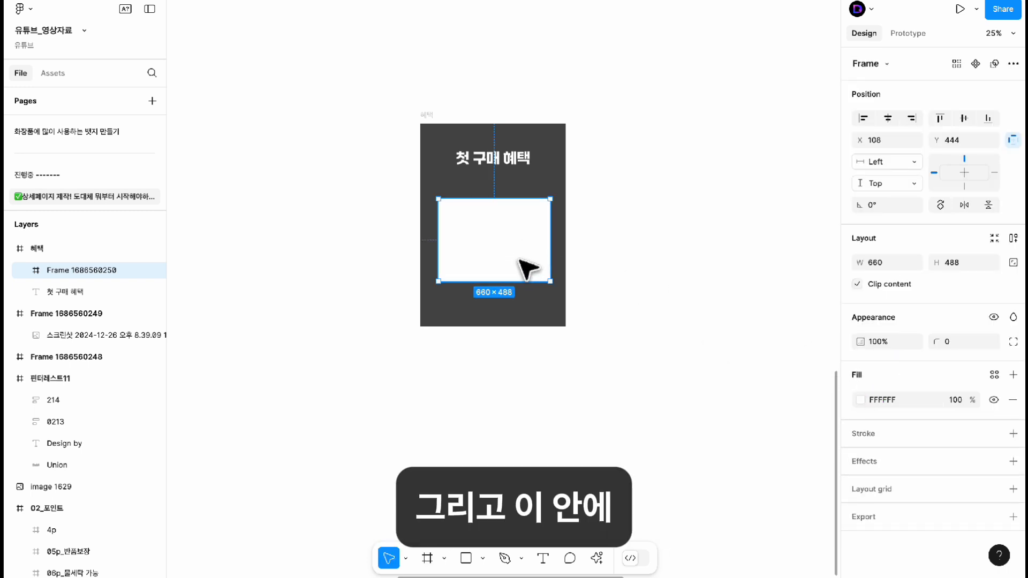
pyautogui.moveTo(518, 259); pyautogui.dragTo(506, 253)
# - Add the placeholder text 이미지 in the centre of the white box
pyautogui.press('t')
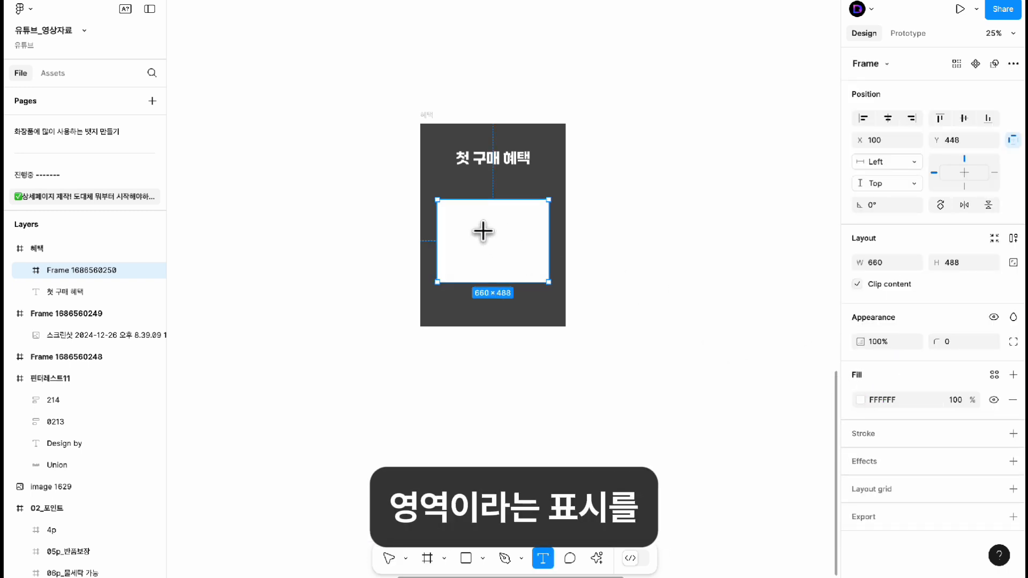
pyautogui.click(481, 230)
pyautogui.write('이')
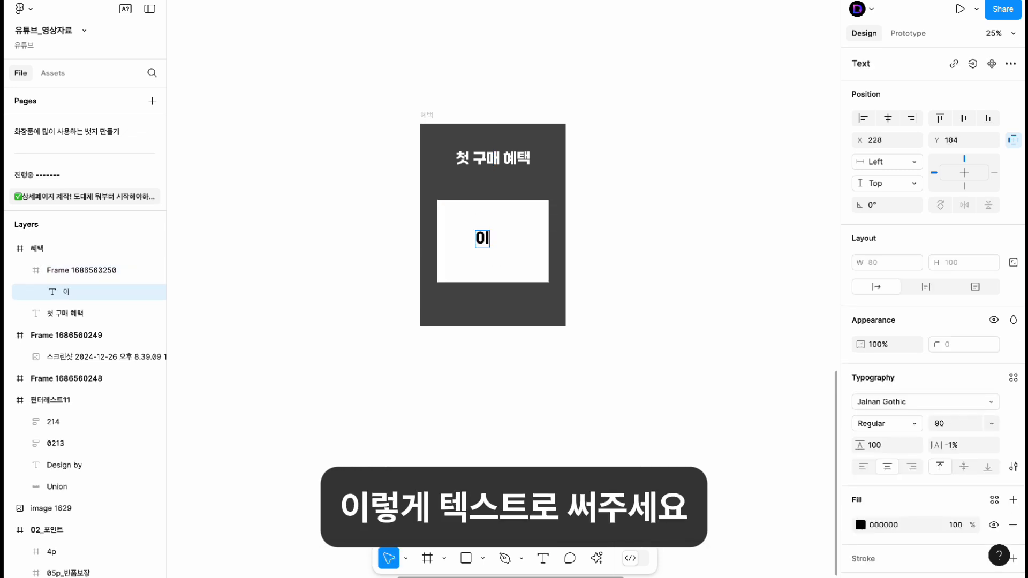
pyautogui.write('미지')
pyautogui.press('Escape')
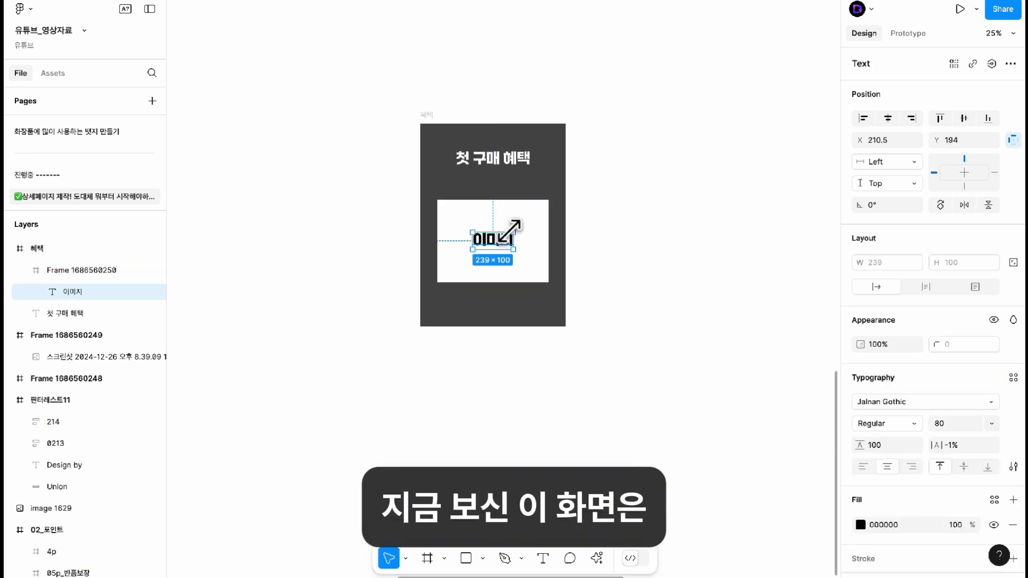
# - Duplicate the 혜택 frame beside the original, change the copy's title to 리뷰 and rename the copy 리뷰
pyautogui.scroll(3, 425, 111)
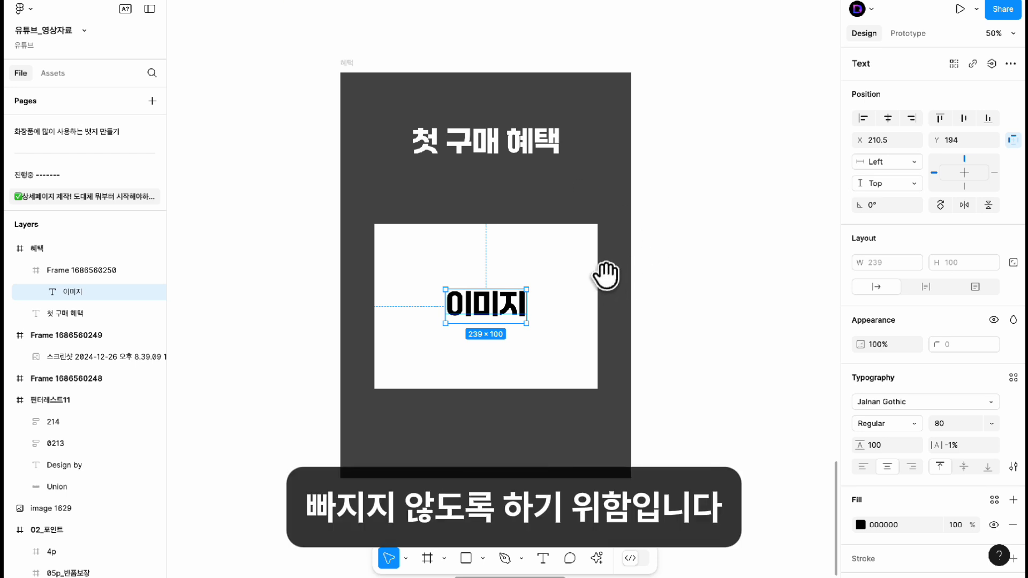
pyautogui.moveTo(605, 276); pyautogui.dragTo(522, 277)
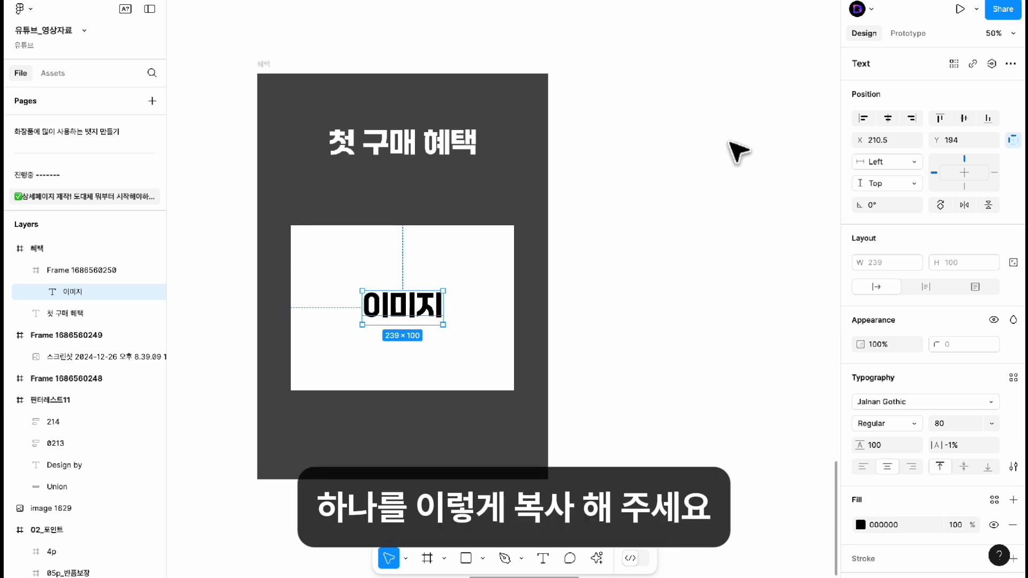
pyautogui.press('Escape')
pyautogui.hotkey('ctrl', 'd')
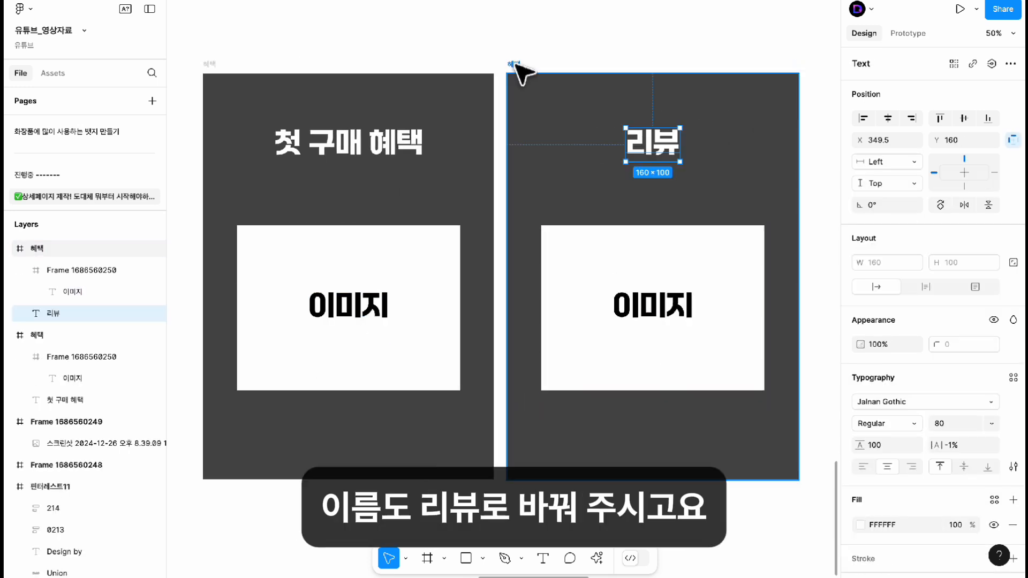
pyautogui.click(513, 63)
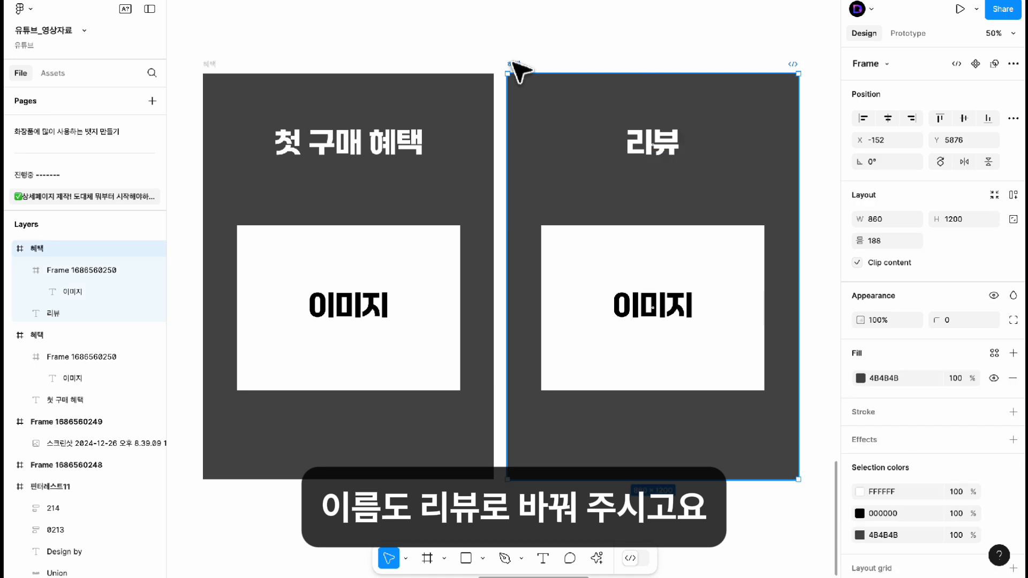
pyautogui.write('ㄹ')
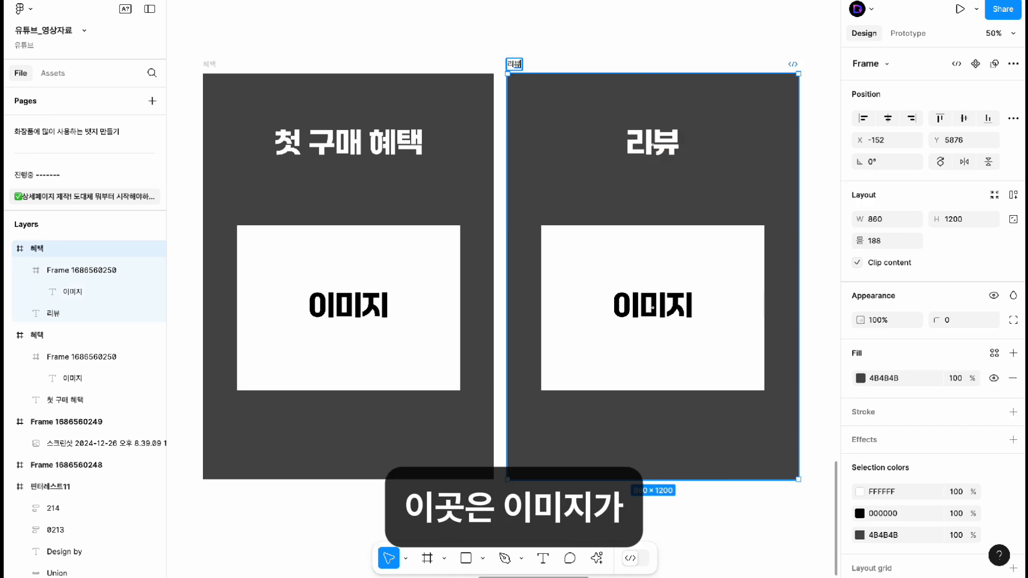
# - Remove the 이미지 text from the 리뷰 frame's white box and shorten the box to about 660 × 246
pyautogui.click(673, 315)
pyautogui.moveTo(707, 332); pyautogui.dragTo(687, 317)
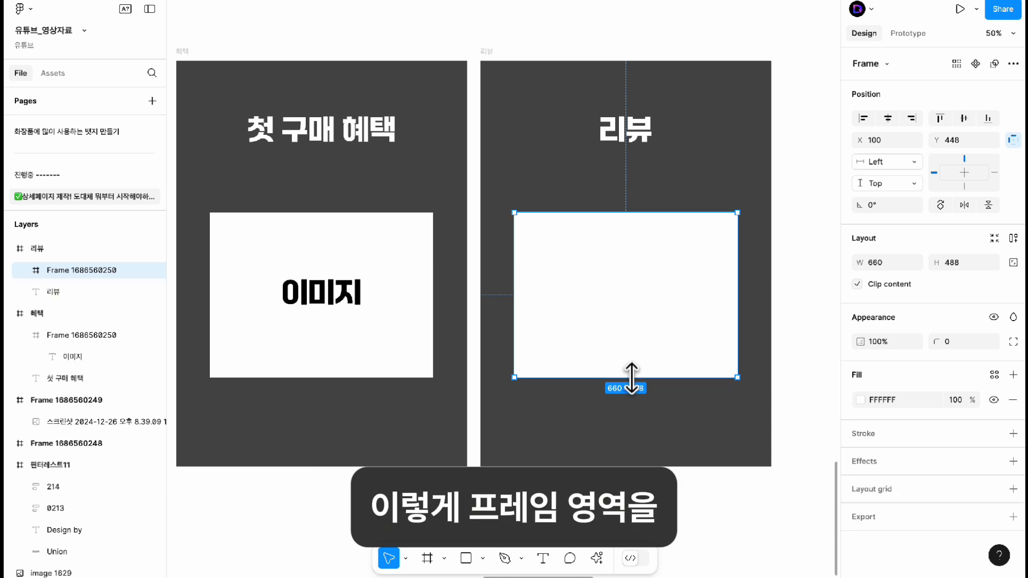
pyautogui.moveTo(632, 378); pyautogui.dragTo(628, 295)
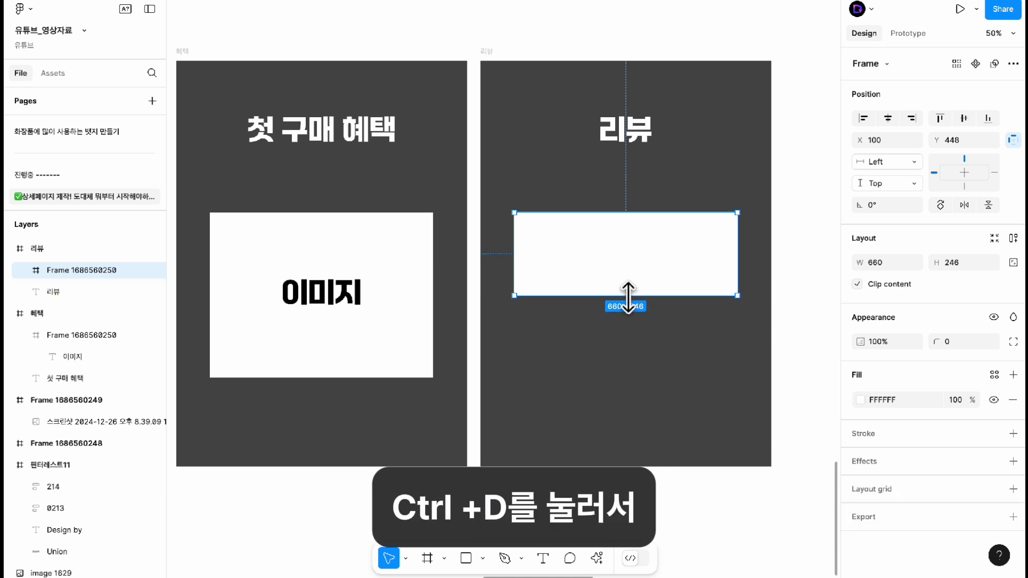
# - Duplicate the white box and stack both copies in a vertical auto layout with a gap of 19
pyautogui.hotkey('ctrl', 'd')
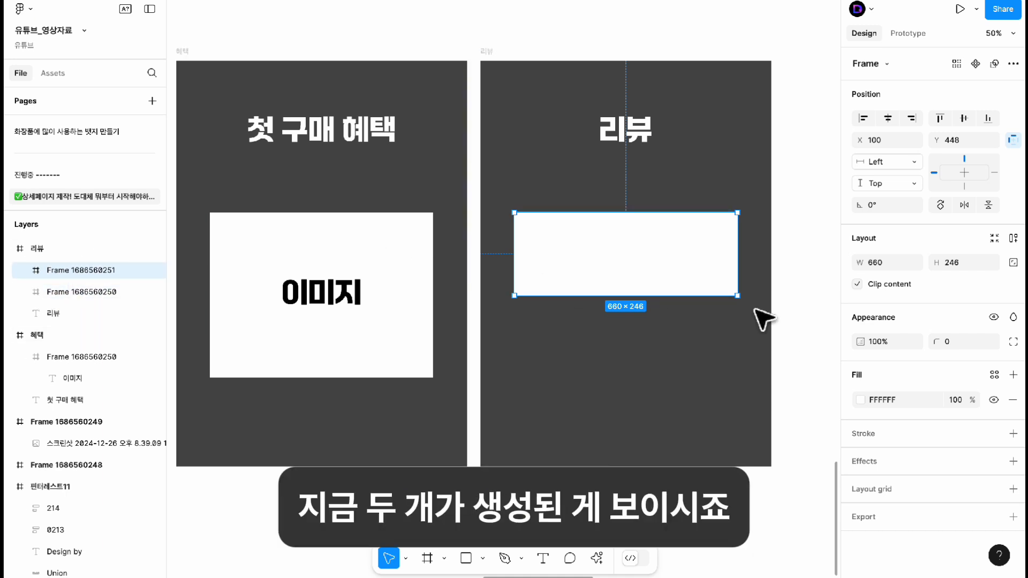
pyautogui.moveTo(802, 327); pyautogui.dragTo(493, 195)
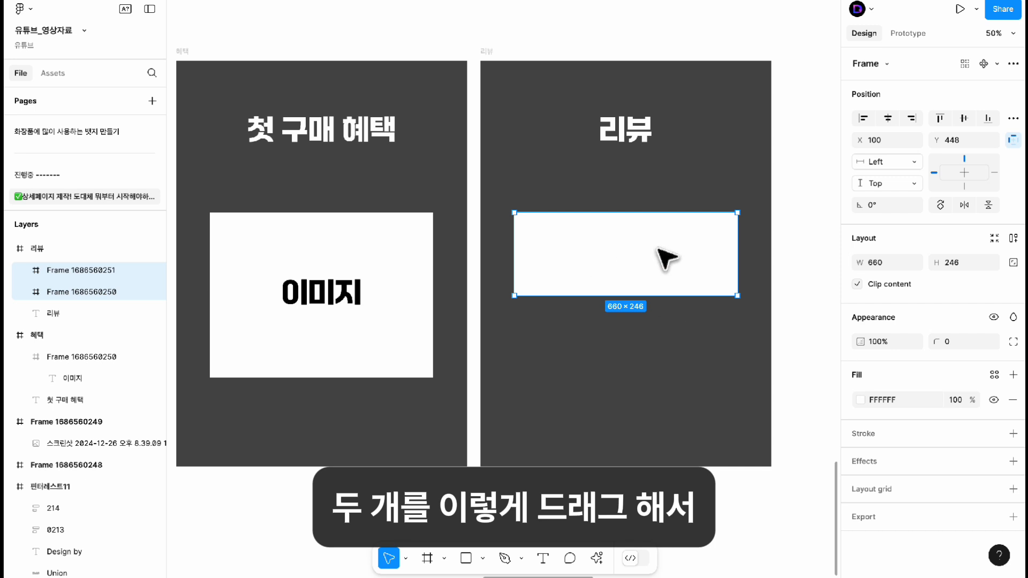
pyautogui.click(1013, 238)
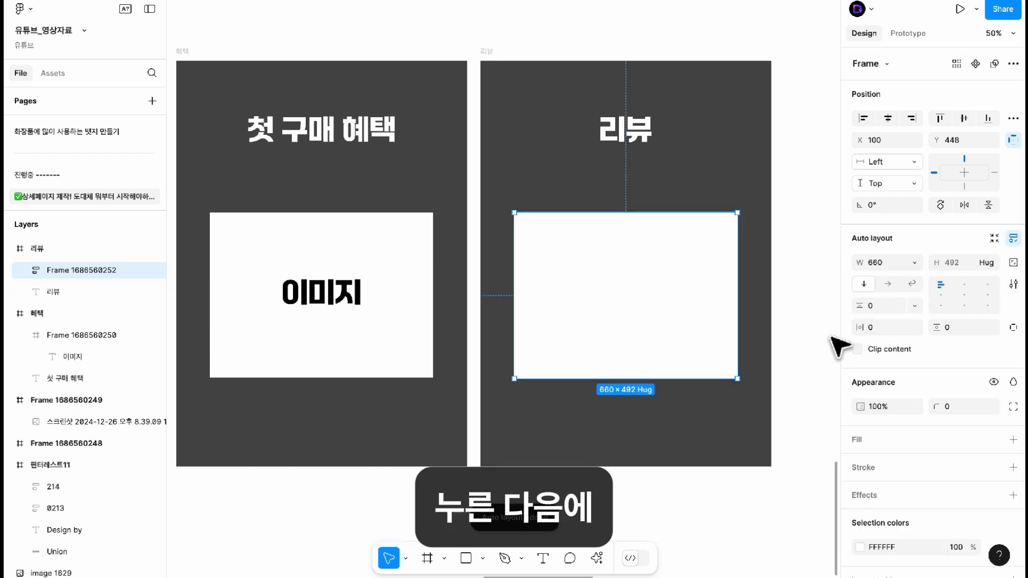
pyautogui.moveTo(860, 306)
pyautogui.mouseDown()
pyautogui.moveTo(879, 310)
pyautogui.moveTo(871, 316)
pyautogui.mouseUp()
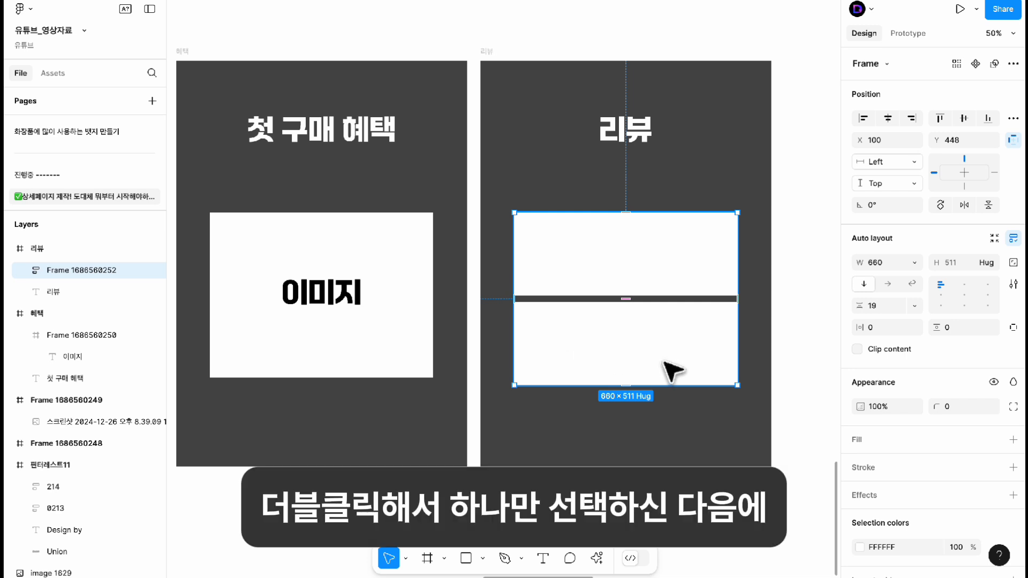
# - Duplicate the lower white box twice inside the auto layout to make a stack of four boxes
pyautogui.doubleClick(683, 343)
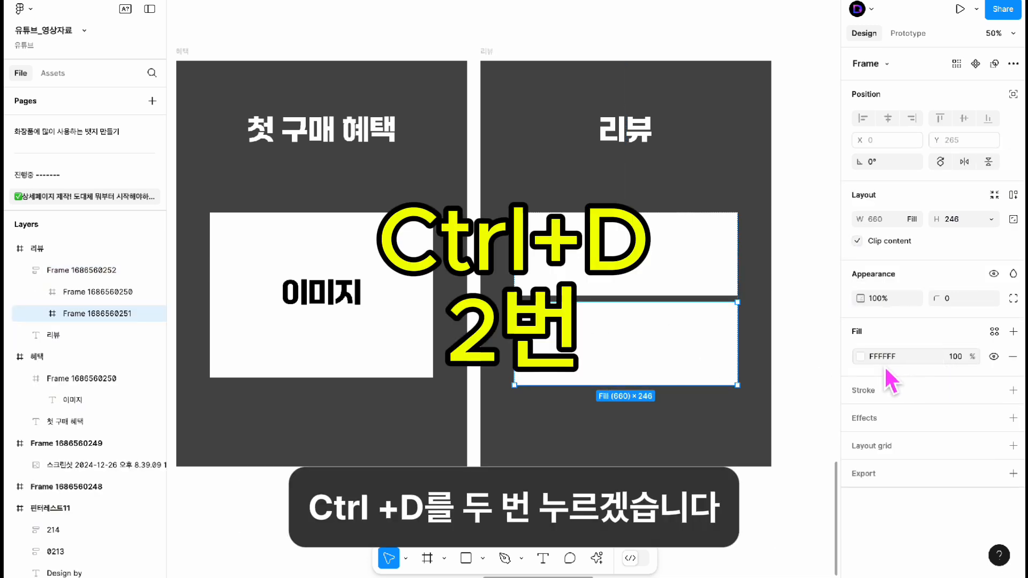
pyautogui.hotkey('ctrl', 'd')
pyautogui.hotkey('ctrl', 'd')
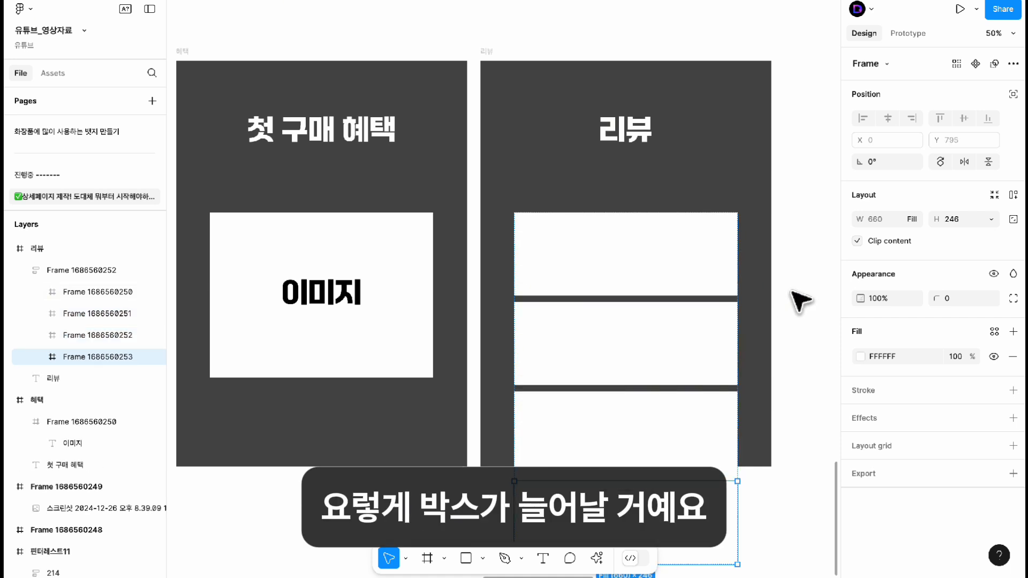
pyautogui.click(800, 301)
pyautogui.scroll(-2, 785, 287)
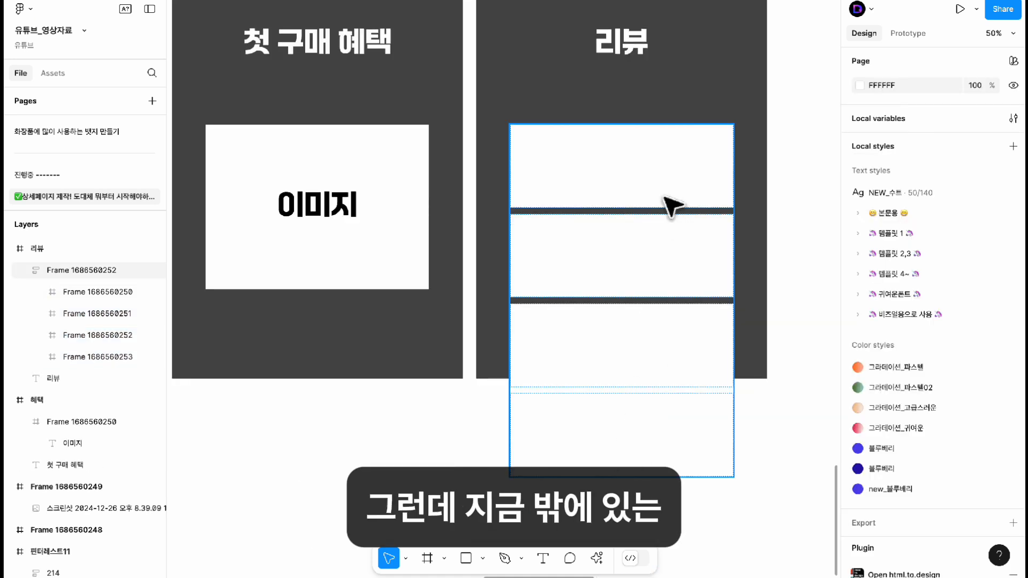
pyautogui.moveTo(799, 225); pyautogui.dragTo(757, 275)
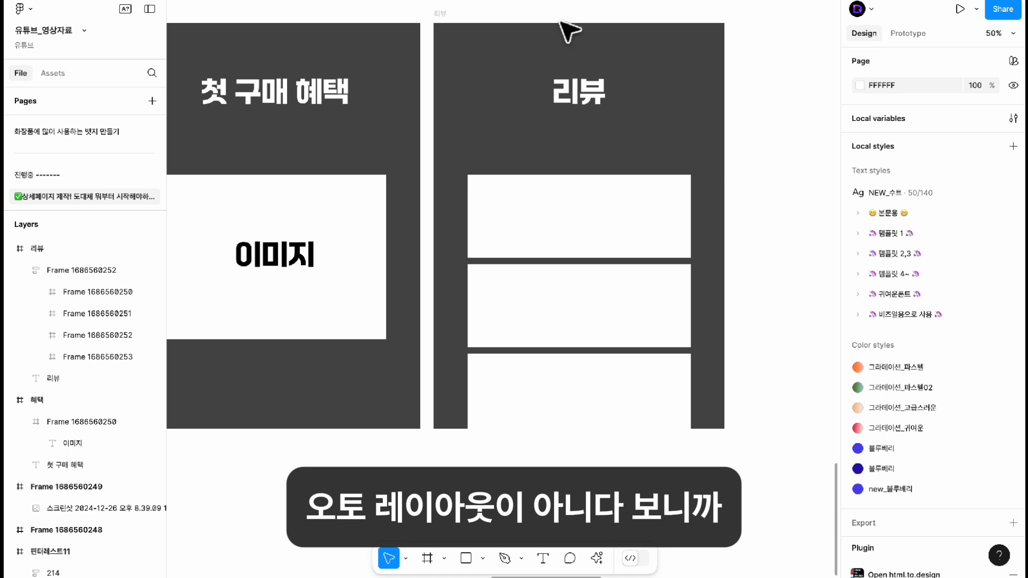
pyautogui.click(442, 22)
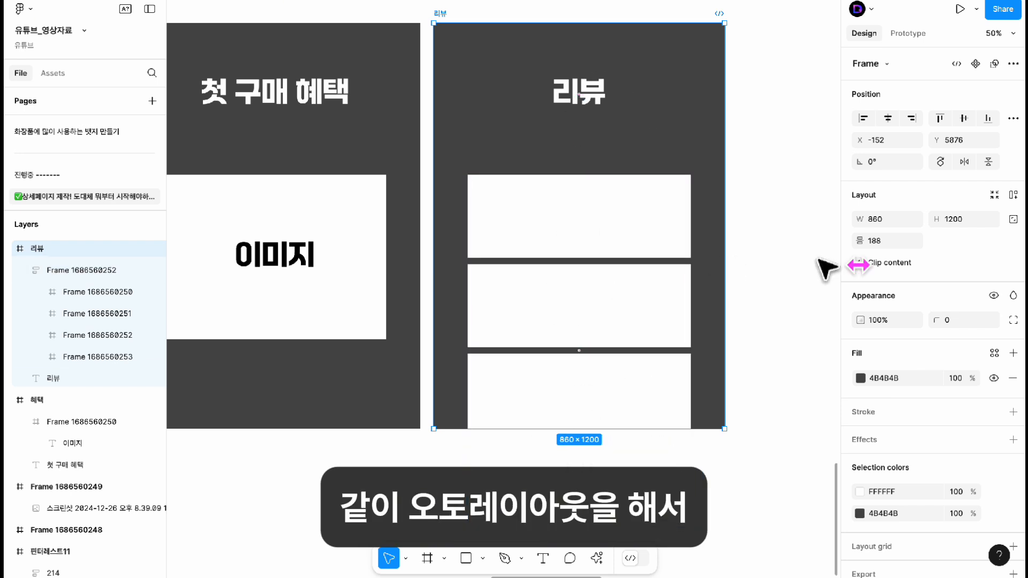
pyautogui.click(1013, 195)
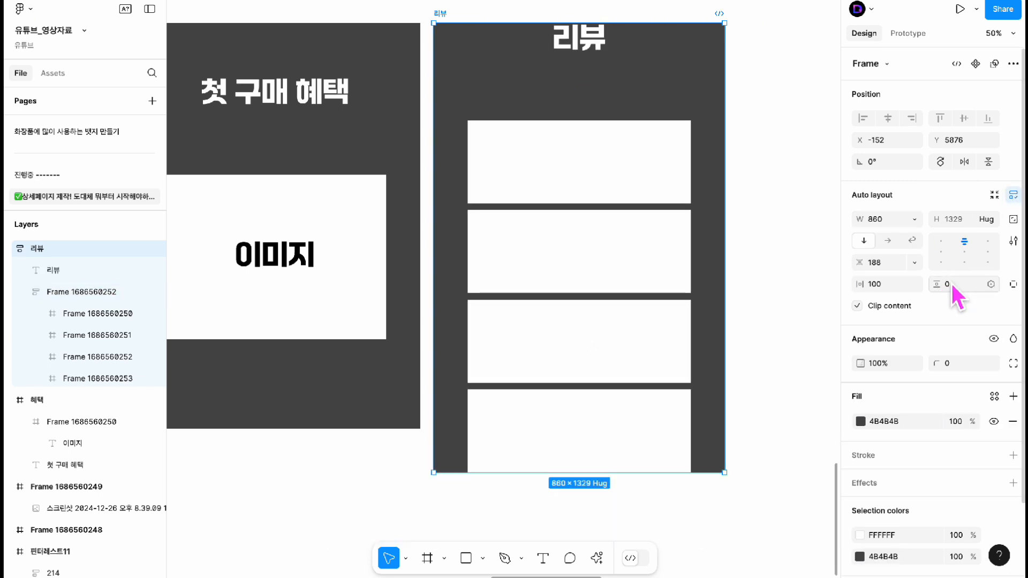
pyautogui.hotkey('ctrl', 'z')
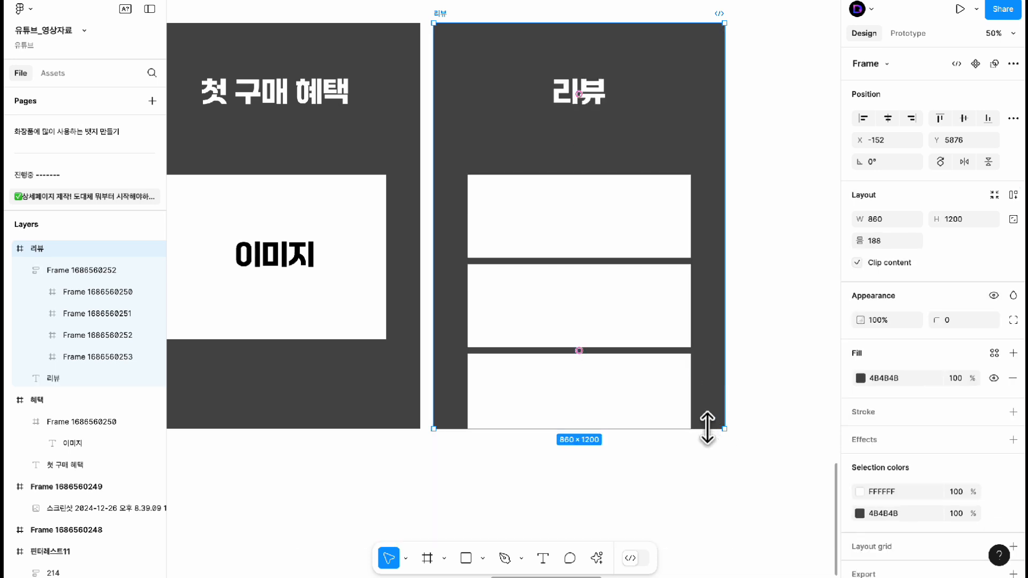
# - Extend the 리뷰 frame downward to a height of about 1550 so it encloses all four white boxes
pyautogui.moveTo(707, 425); pyautogui.dragTo(703, 546)
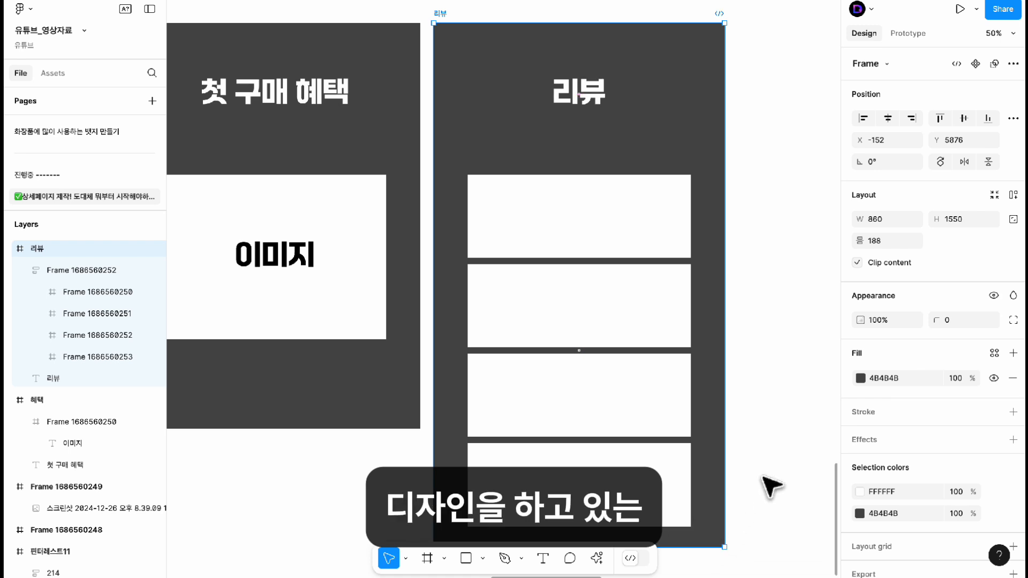
pyautogui.press('-')
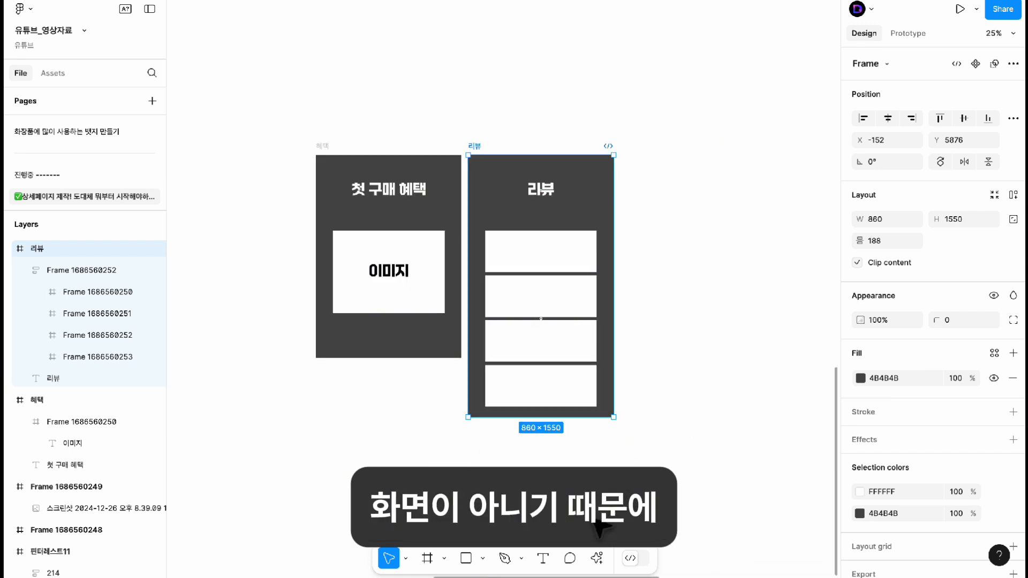
pyautogui.click(592, 519)
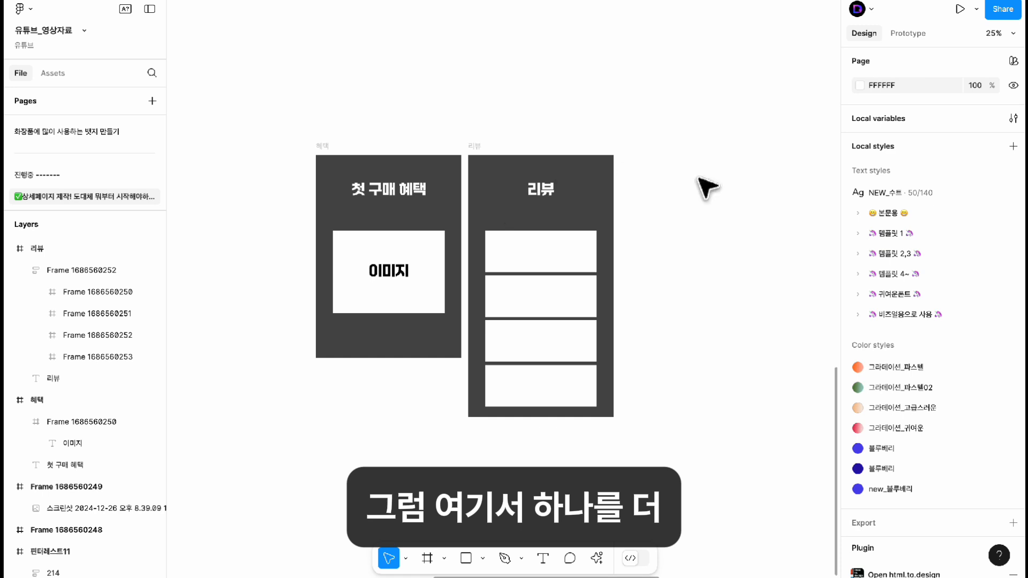
# - Duplicate the whole 리뷰 frame to create a third page section beside it
pyautogui.click(482, 142)
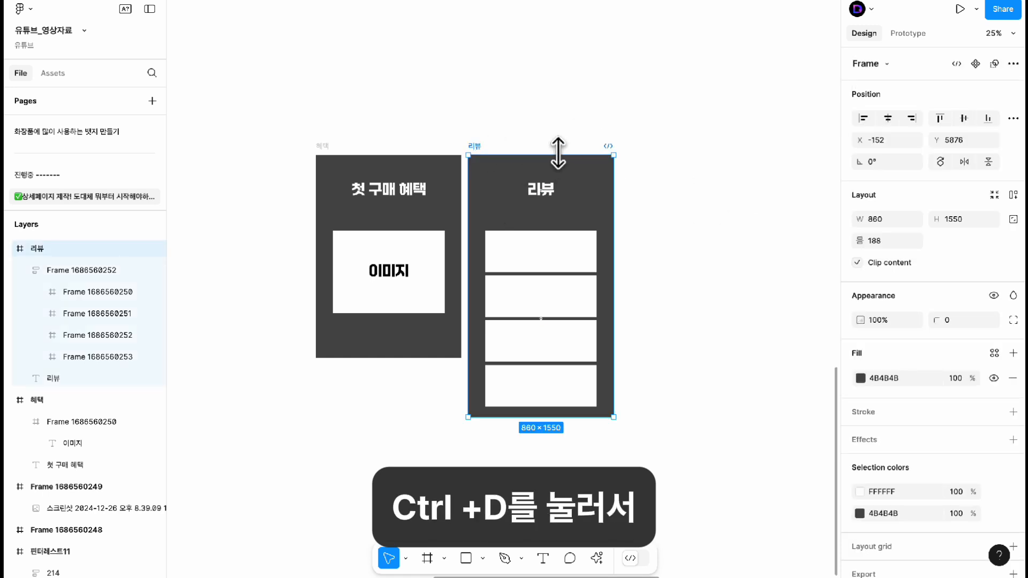
pyautogui.hotkey('ctrl', 'd')
pyautogui.moveTo(752, 98); pyautogui.dragTo(624, 96)
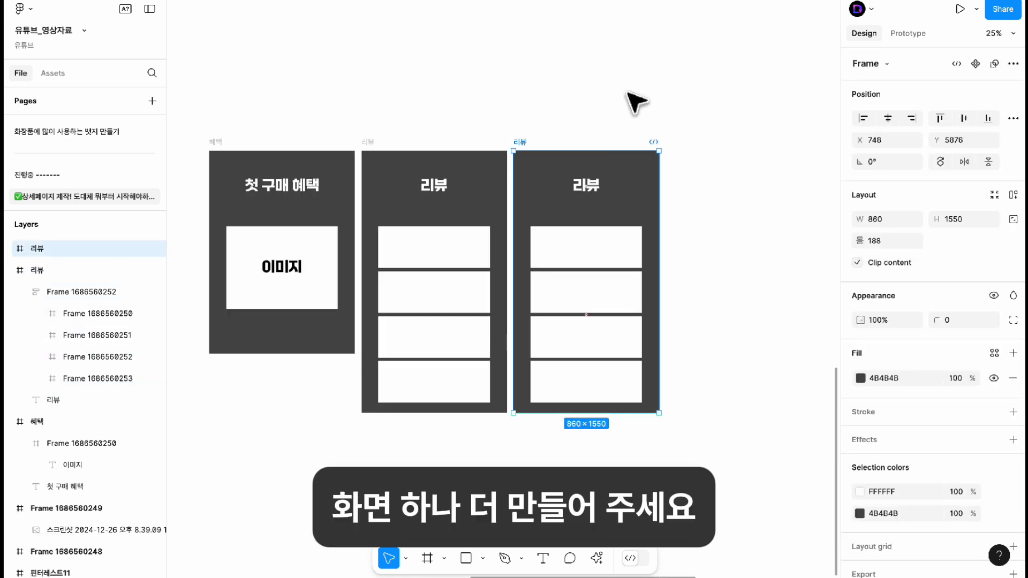
# - Change the heading text in the third, duplicated section frame to "포인트"
pyautogui.hotkey('ctrl', '+')
pyautogui.moveTo(691, 125); pyautogui.dragTo(615, 156)
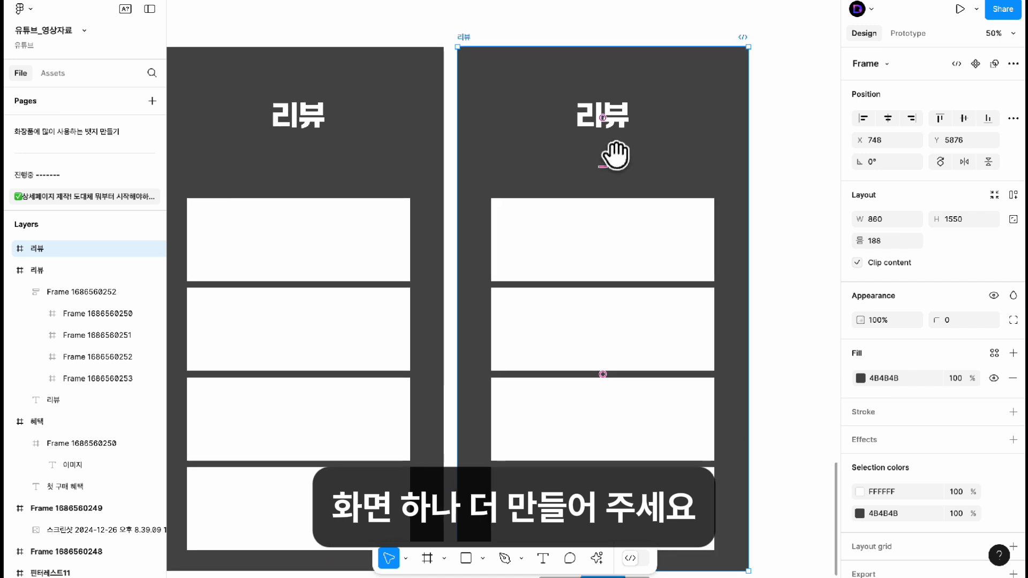
pyautogui.doubleClick(602, 115)
pyautogui.write('포인트')
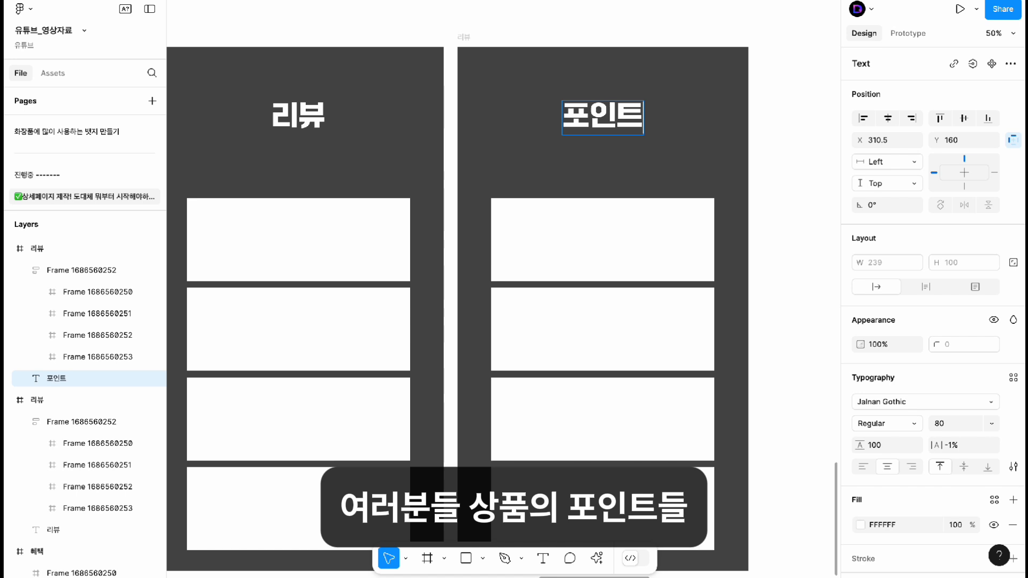
pyautogui.press('Escape')
# - Rename the third section frame from its canvas label to "포인트"
pyautogui.click(464, 38)
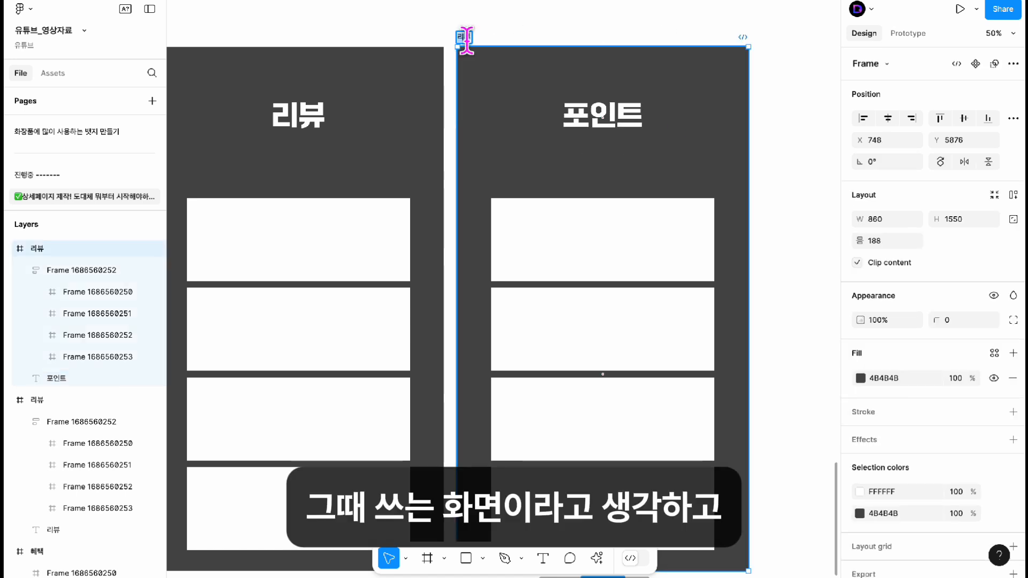
pyautogui.write('ㅍㅎ이')
pyautogui.press('BackSpace')
pyautogui.press('BackSpace')
pyautogui.press('BackSpace')
pyautogui.press('BackSpace')
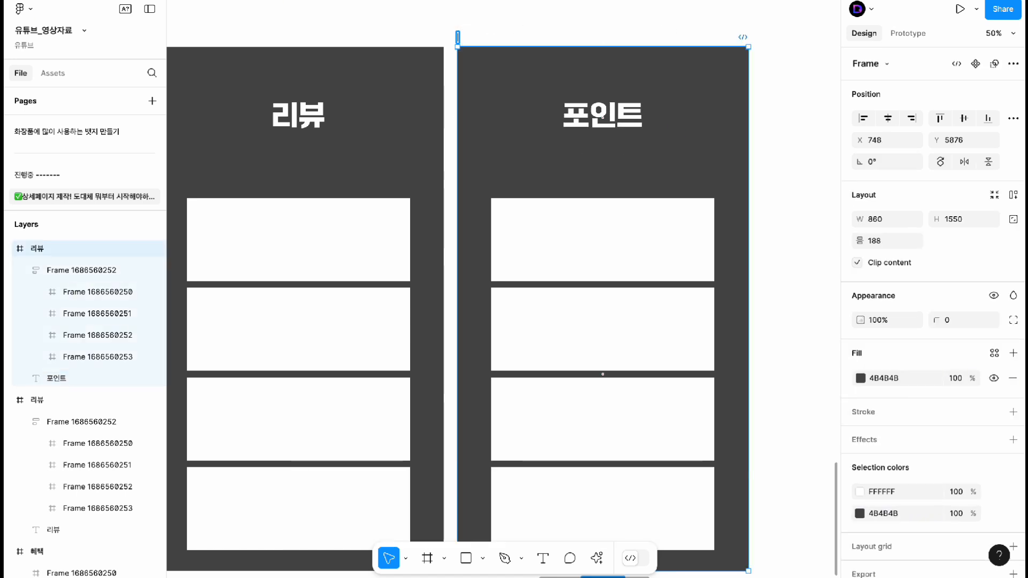
pyautogui.write('ㅍ')
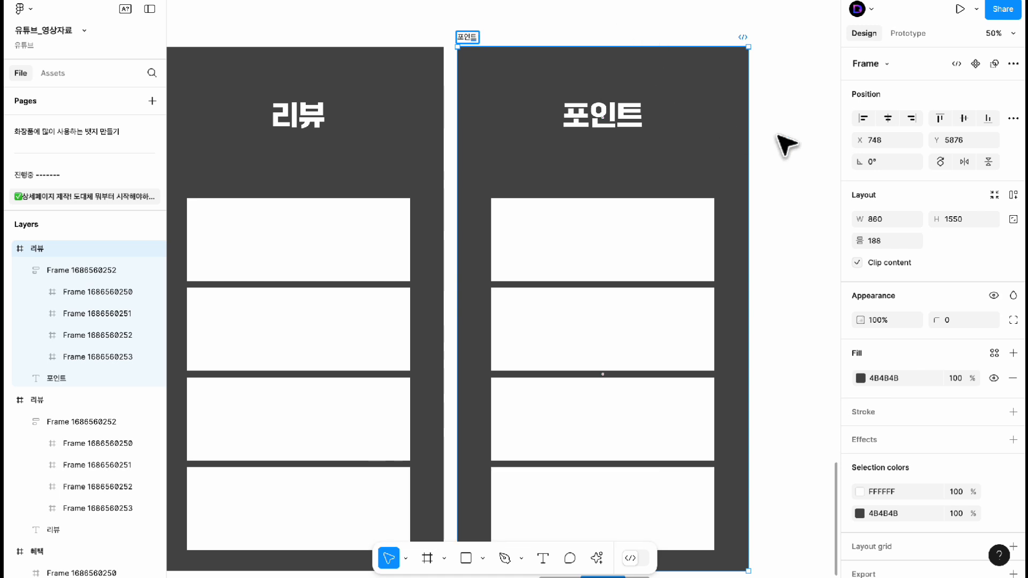
pyautogui.click(800, 142)
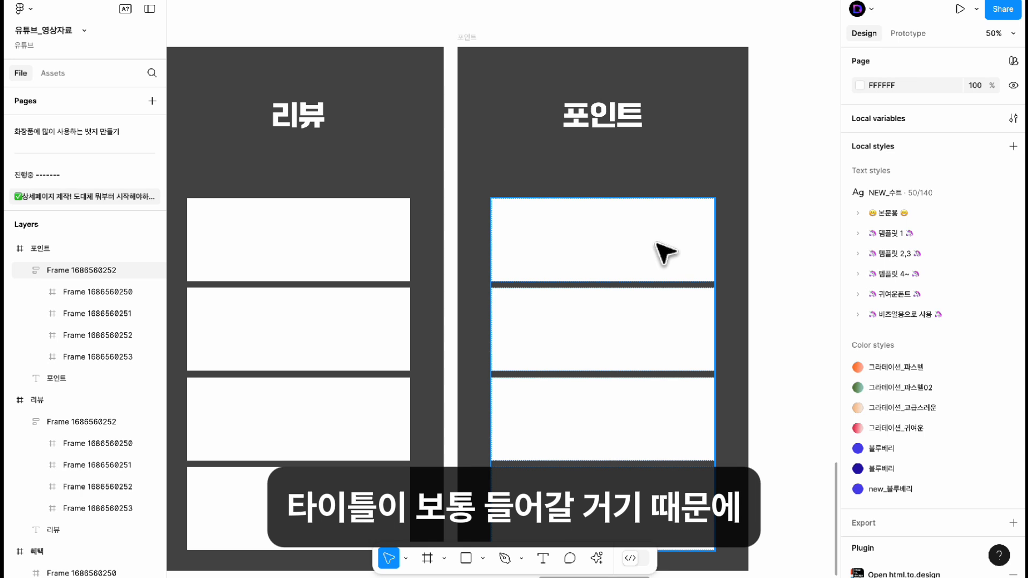
# - Duplicate the 포인트 heading and place the copy directly beneath the original
pyautogui.click(621, 122)
pyautogui.hotkey('ctrl', 'd')
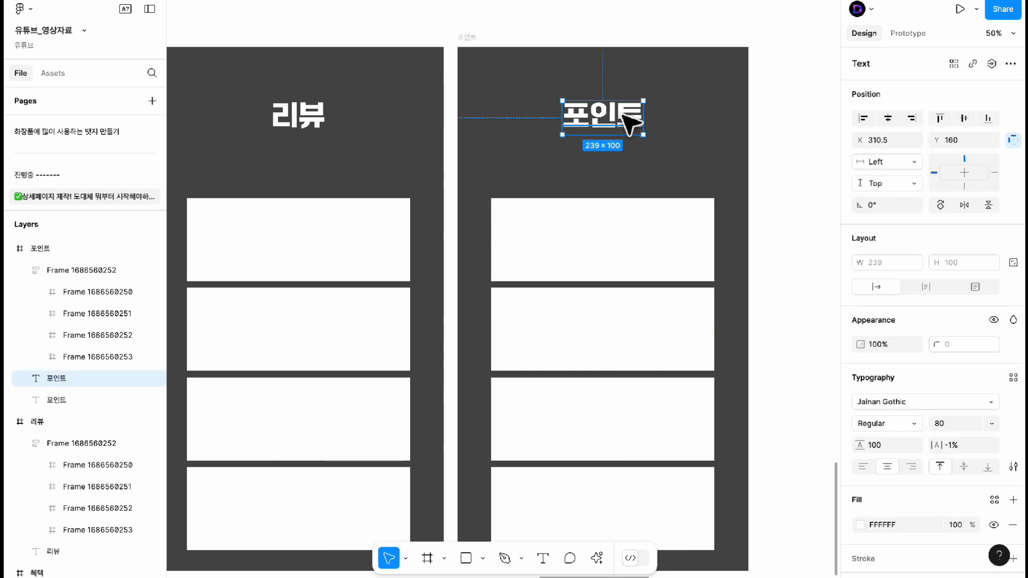
pyautogui.moveTo(630, 125); pyautogui.dragTo(624, 160)
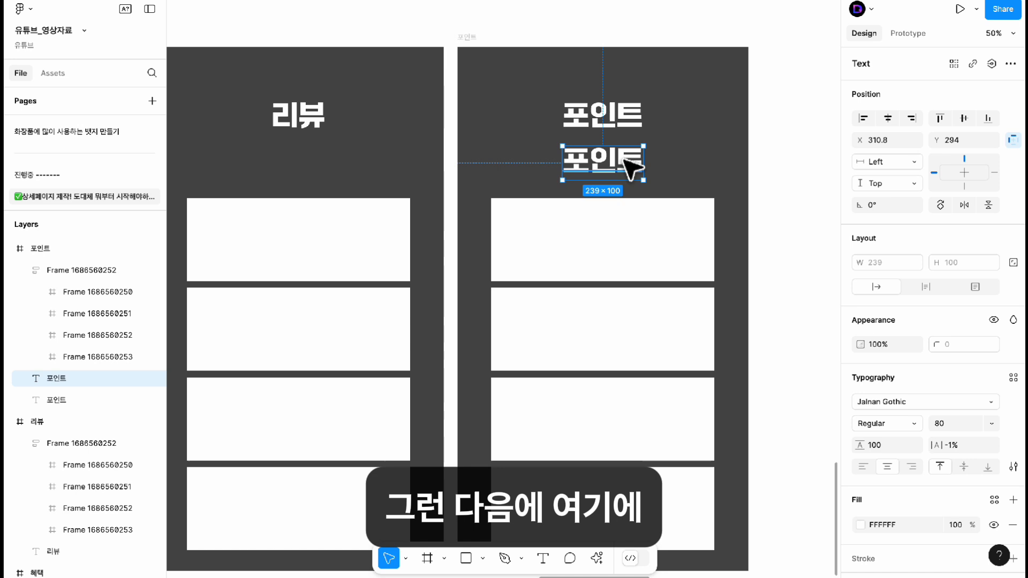
# - Change the lower heading to "기존 수분크림과의 차이" at font size 60 and move it slightly closer to the 포인트 heading
pyautogui.doubleClick(627, 165)
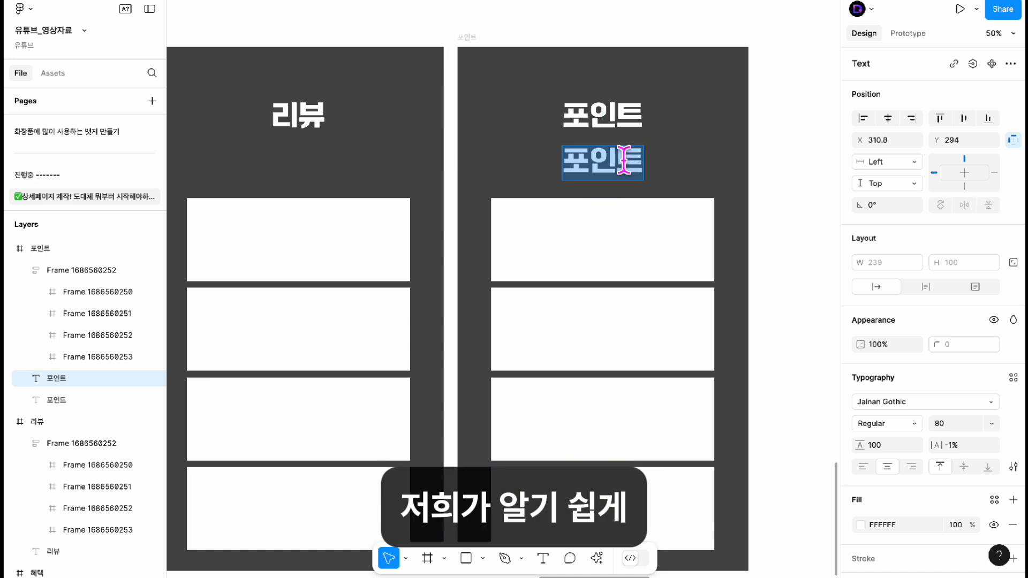
pyautogui.write('기존 수분ㅋ')
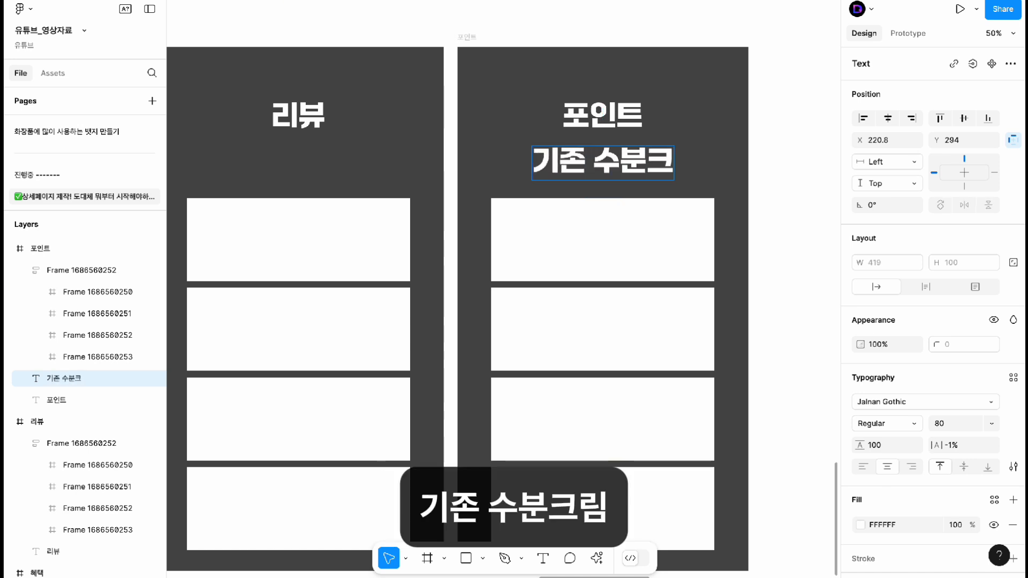
pyautogui.write('림과의 차이')
pyautogui.click(761, 184)
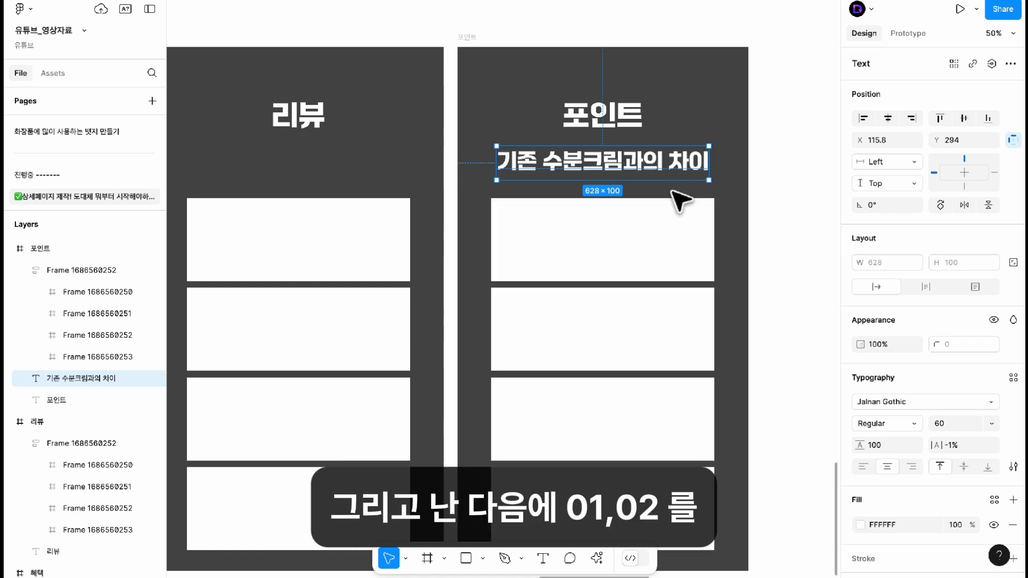
pyautogui.moveTo(663, 165); pyautogui.dragTo(662, 158)
pyautogui.click(759, 210)
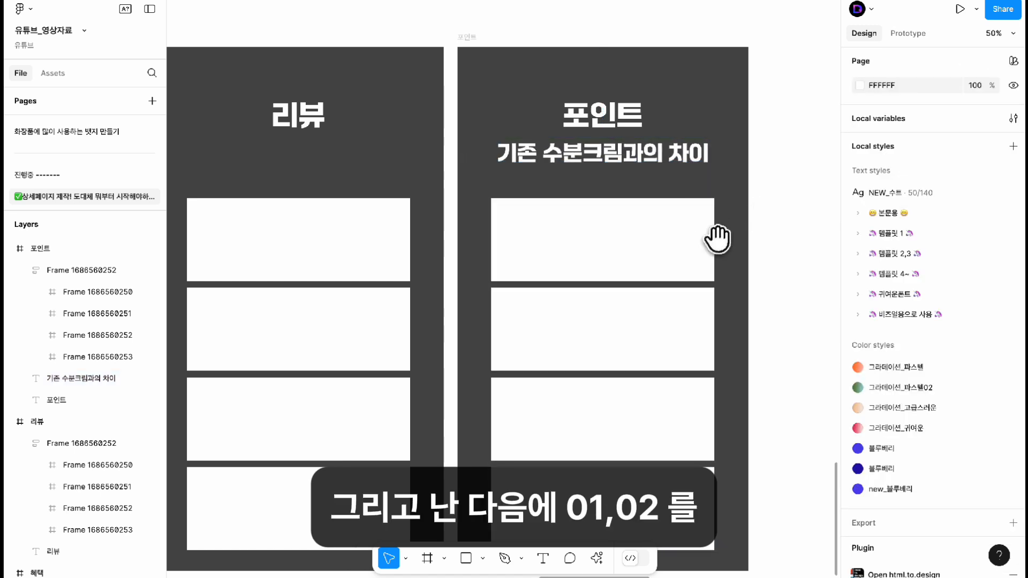
# - Delete the three lower white boxes in the 포인트 frame, keeping only the top one
pyautogui.moveTo(717, 238); pyautogui.dragTo(705, 211)
pyautogui.click(703, 211)
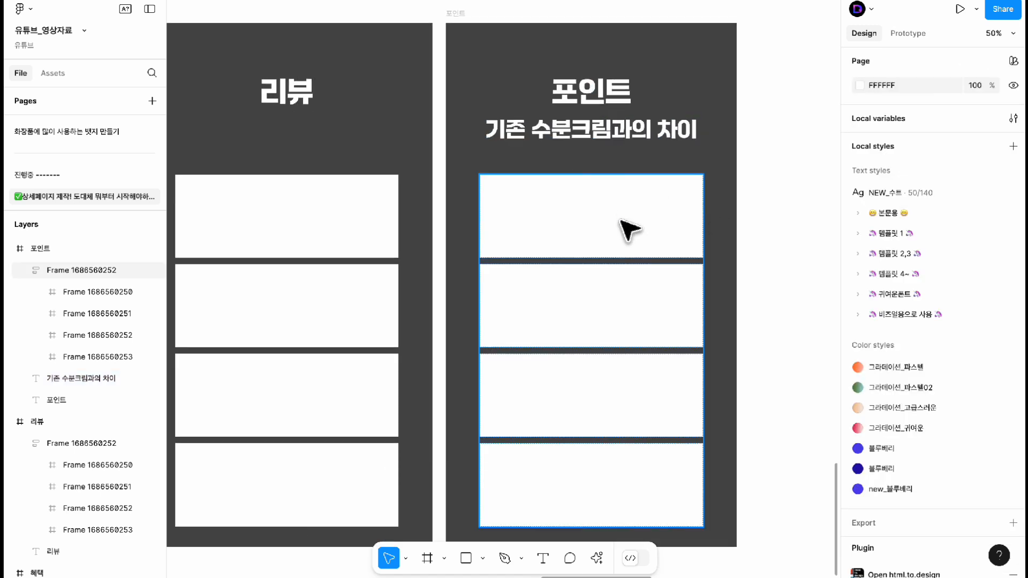
pyautogui.click(592, 241)
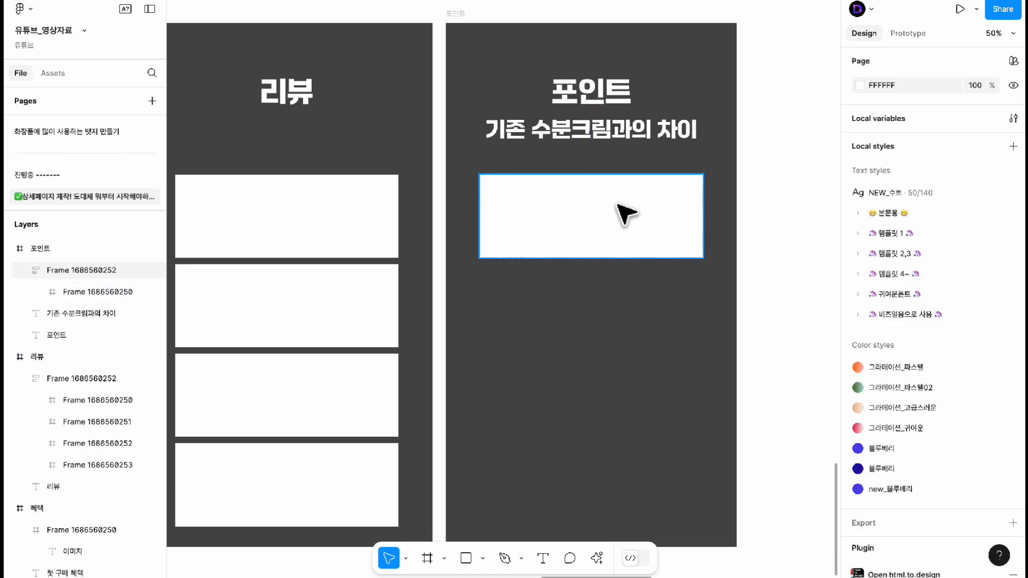
pyautogui.click(616, 204)
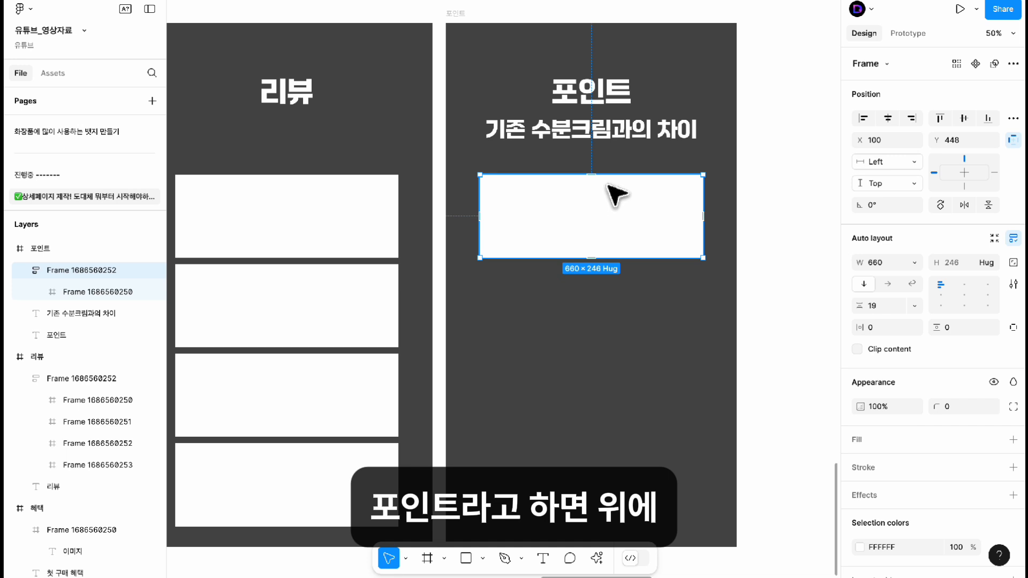
# - Draw a square frame of about 118 × 118 over the white box's upper edge and fill it with red FF2121
pyautogui.click(431, 560)
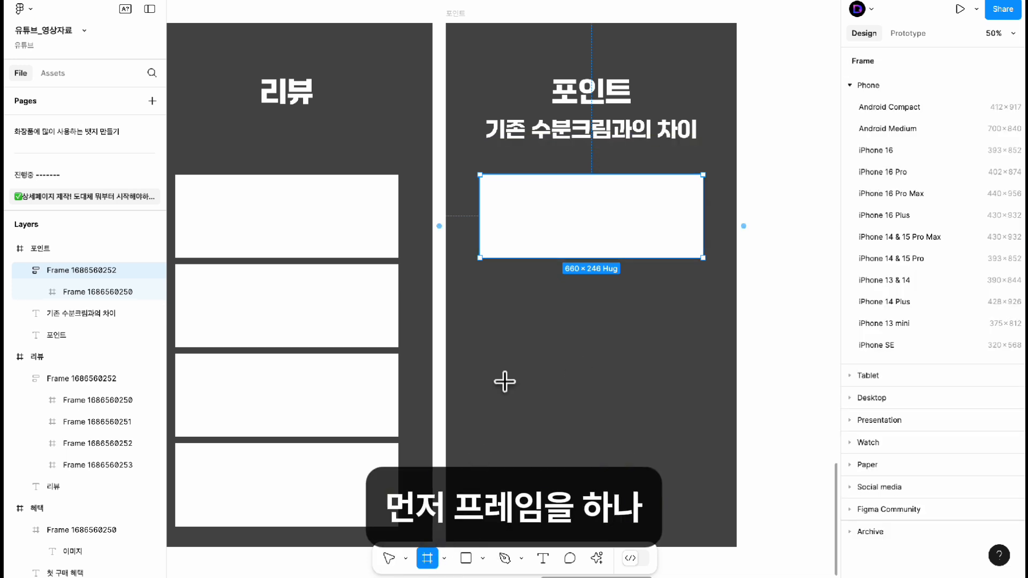
pyautogui.moveTo(582, 159); pyautogui.dragTo(622, 200)
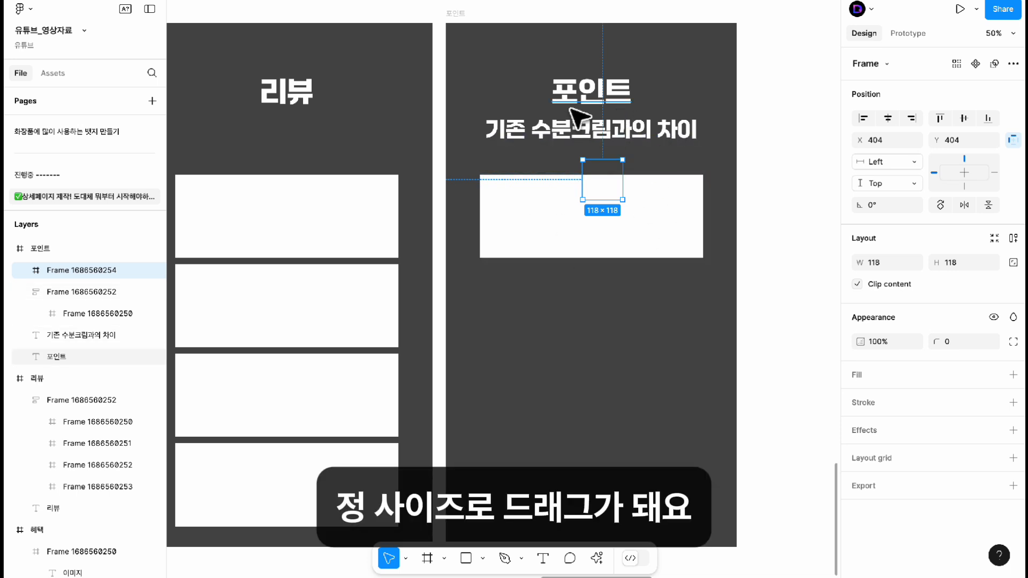
pyautogui.click(911, 399)
pyautogui.click(860, 399)
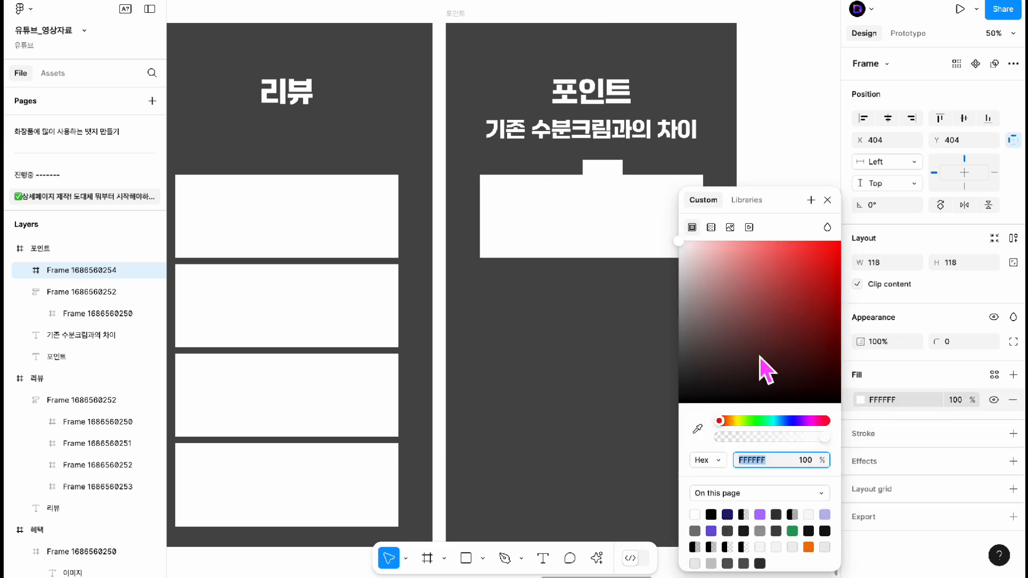
pyautogui.moveTo(774, 324); pyautogui.dragTo(817, 241)
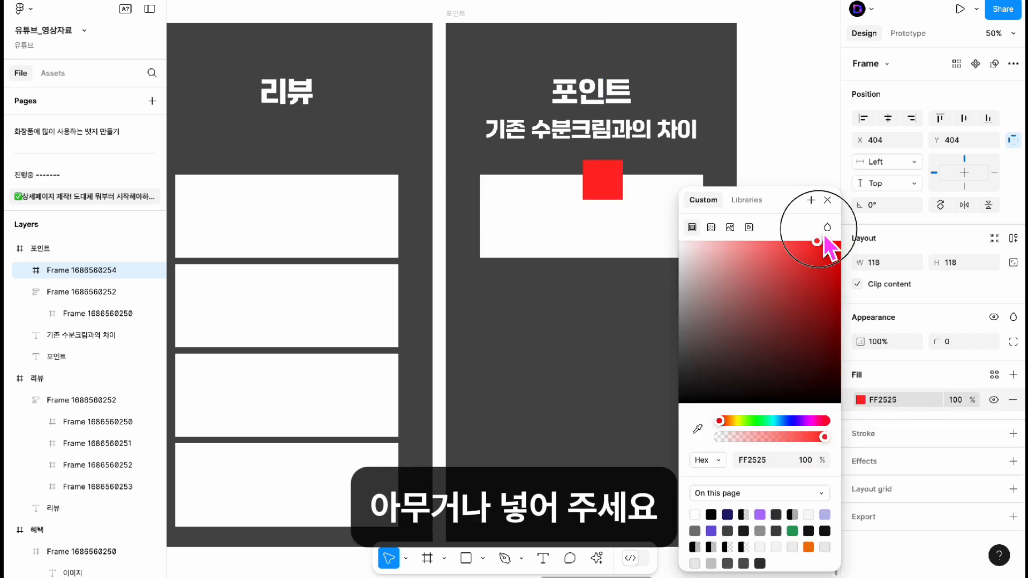
pyautogui.click(827, 200)
# - Move the red square to about X 352, Y 380 so it straddles the middle of the white box's upper edge
pyautogui.moveTo(603, 184); pyautogui.dragTo(589, 174)
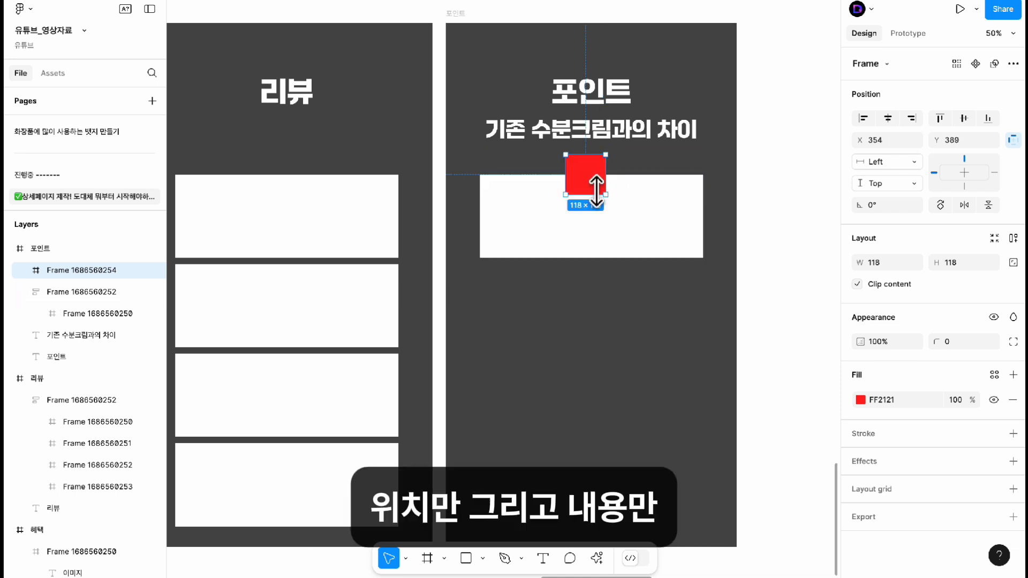
pyautogui.moveTo(587, 171); pyautogui.dragTo(585, 168)
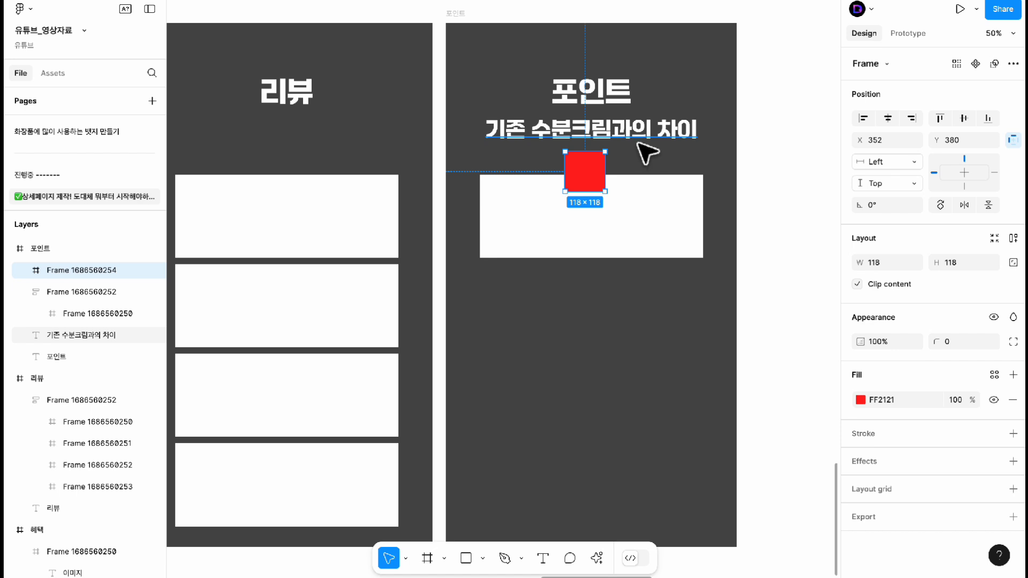
# - Add the text "01" inside the red square and center it there
pyautogui.press('t')
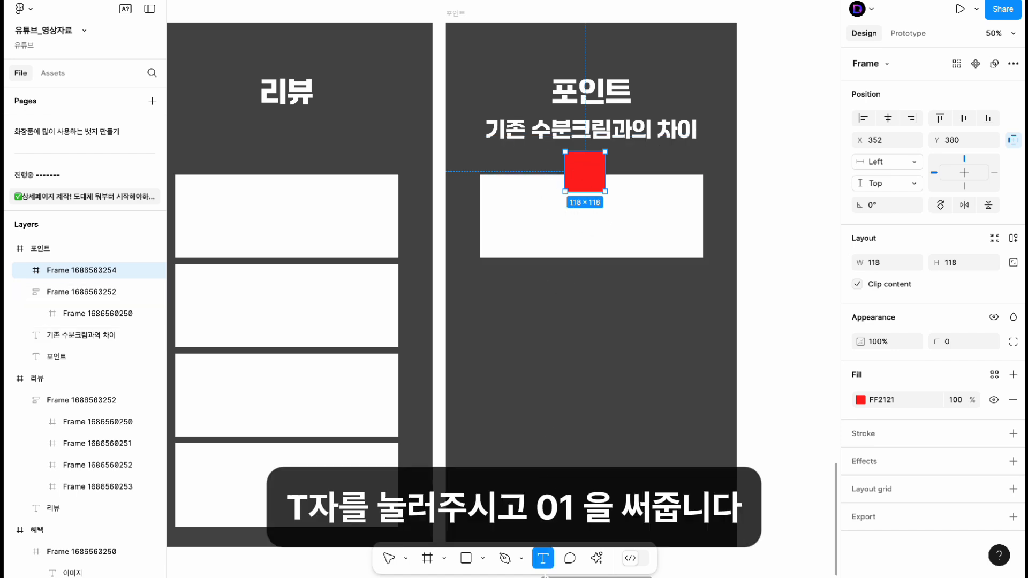
pyautogui.click(583, 172)
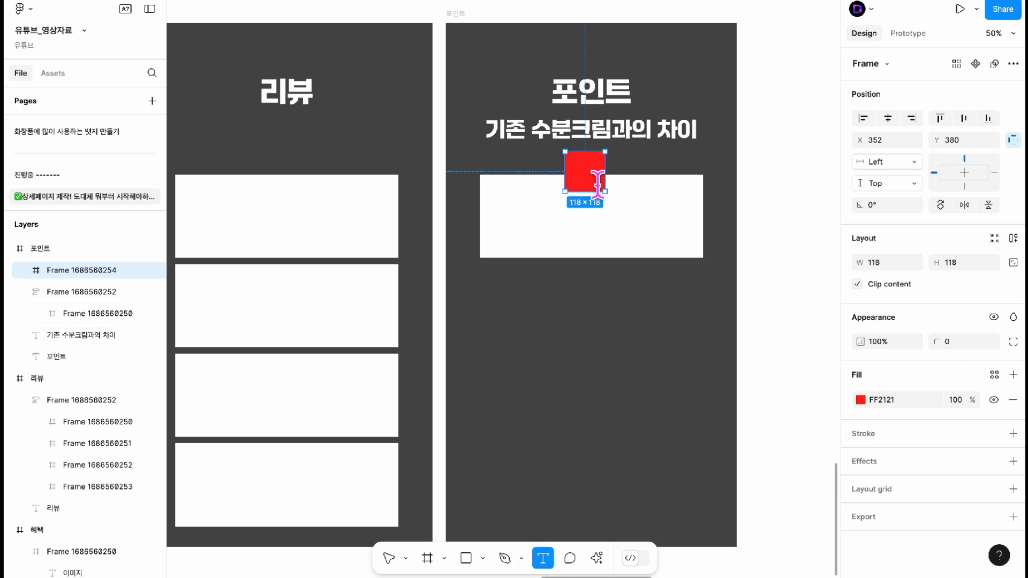
pyautogui.write('01')
pyautogui.click(626, 186)
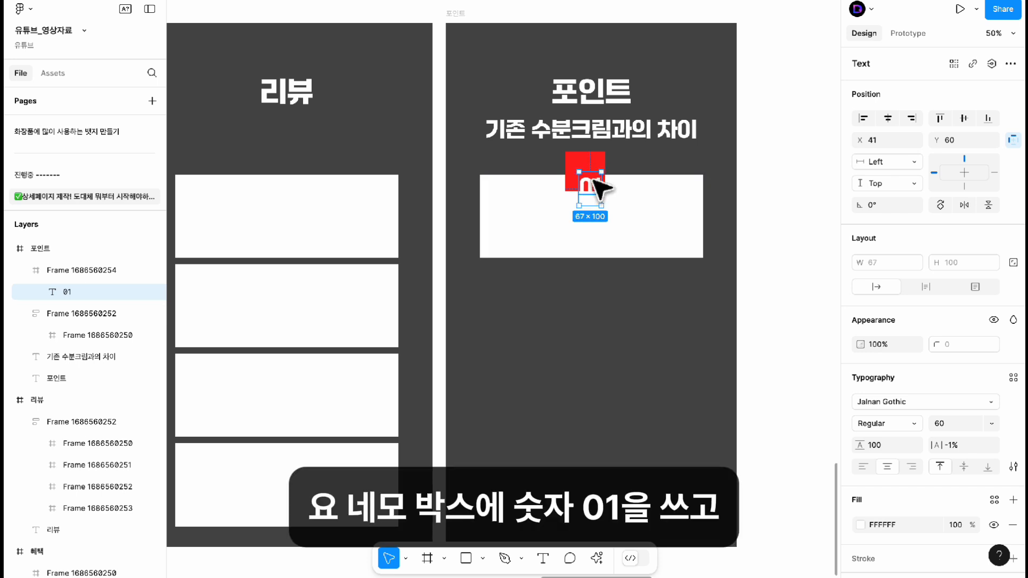
pyautogui.moveTo(591, 180); pyautogui.dragTo(588, 167)
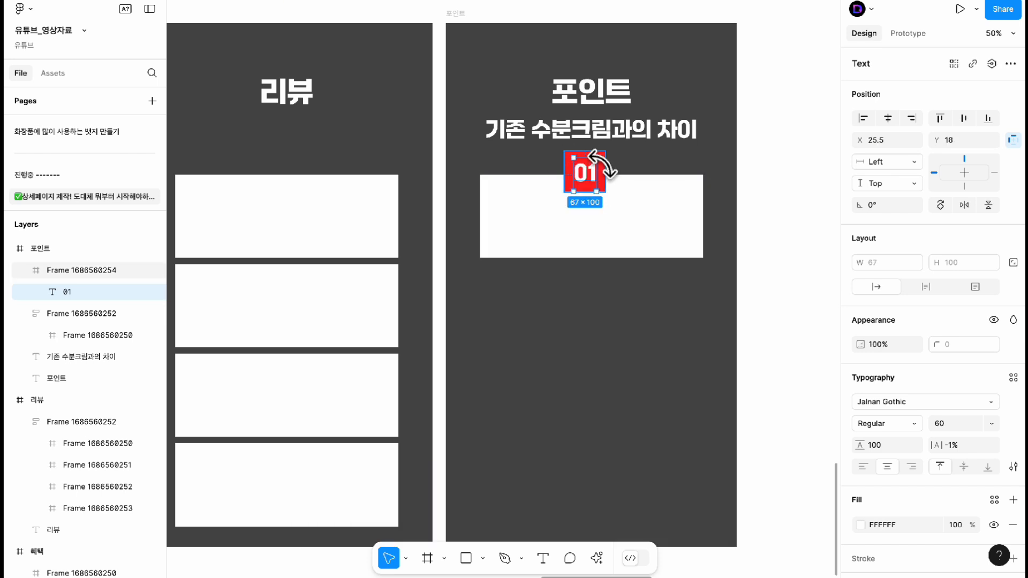
# - Stretch the auto layout frame under the 01 badge to a height of about 654 and its white box to about 690
pyautogui.click(663, 208)
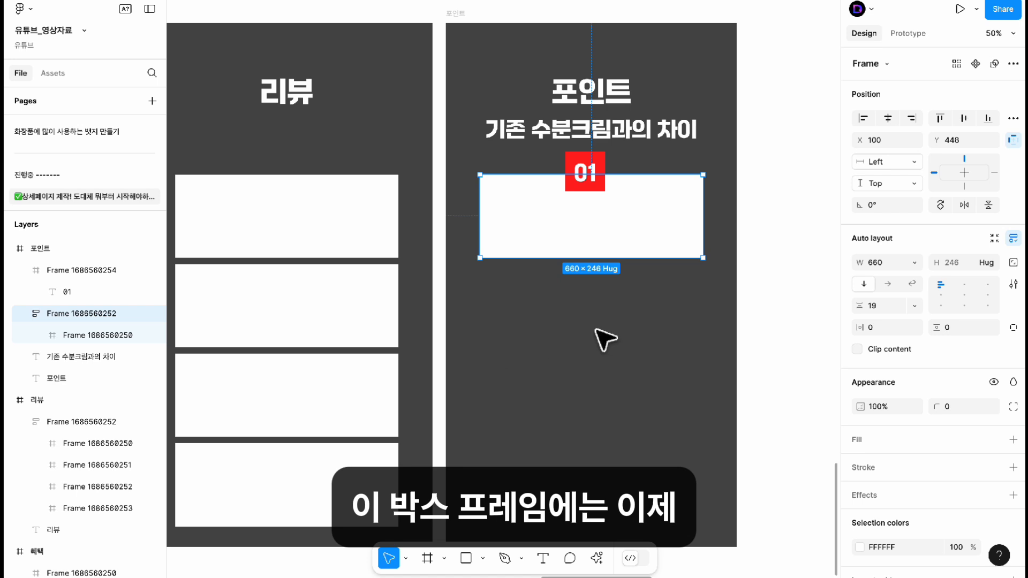
pyautogui.moveTo(586, 329); pyautogui.dragTo(589, 396)
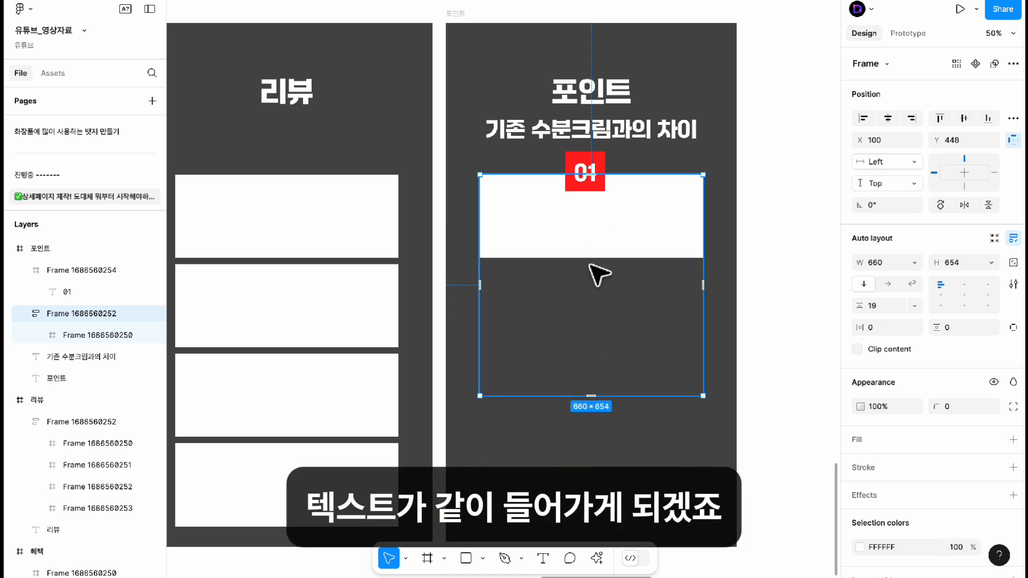
pyautogui.click(599, 245)
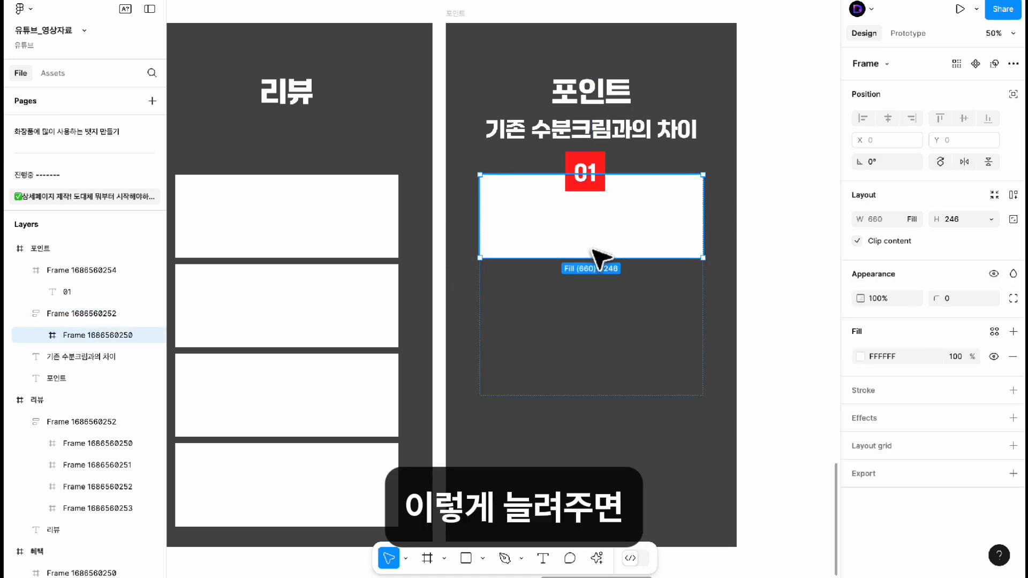
pyautogui.moveTo(618, 257); pyautogui.dragTo(614, 407)
pyautogui.click(740, 474)
pyautogui.click(613, 271)
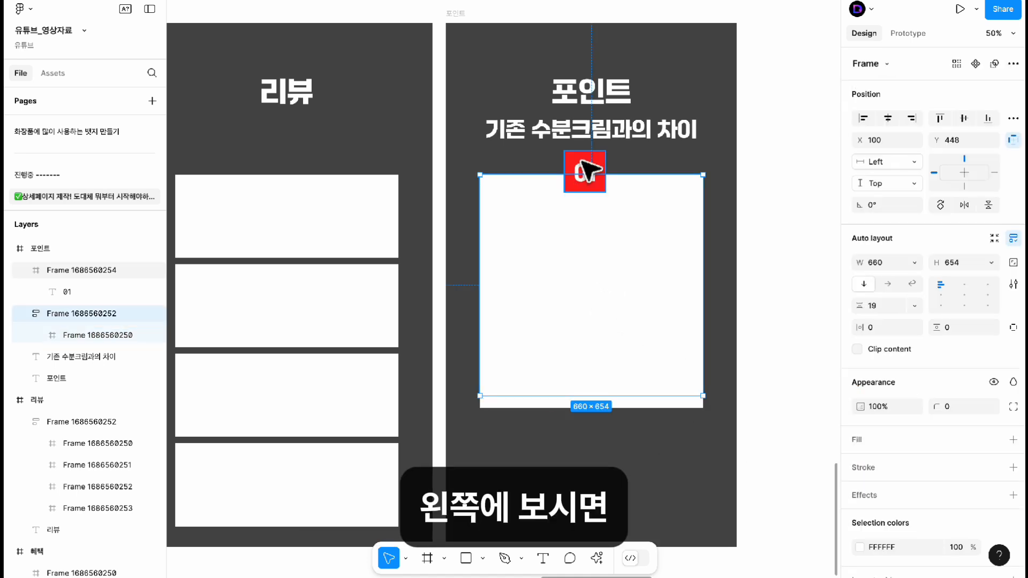
# - Examine how the white box, its auto layout frame, the red square and the 01 text are nested as layers
pyautogui.click(91, 335)
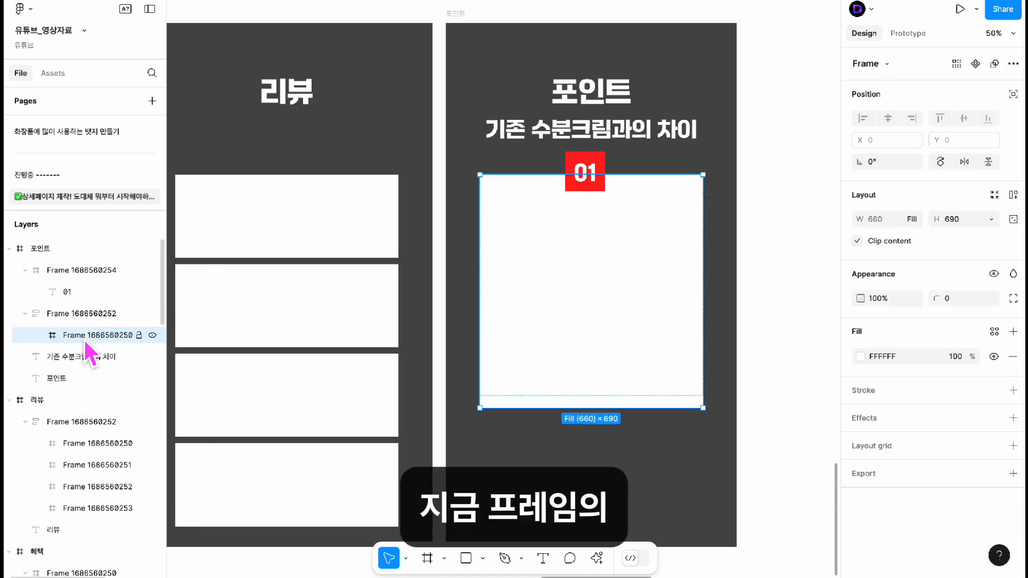
pyautogui.click(78, 320)
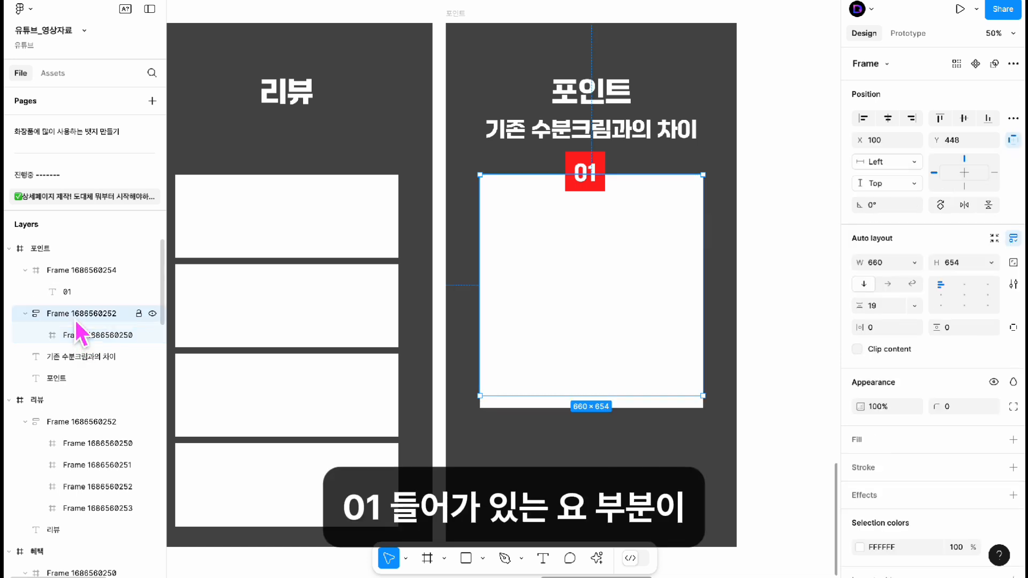
pyautogui.click(47, 277)
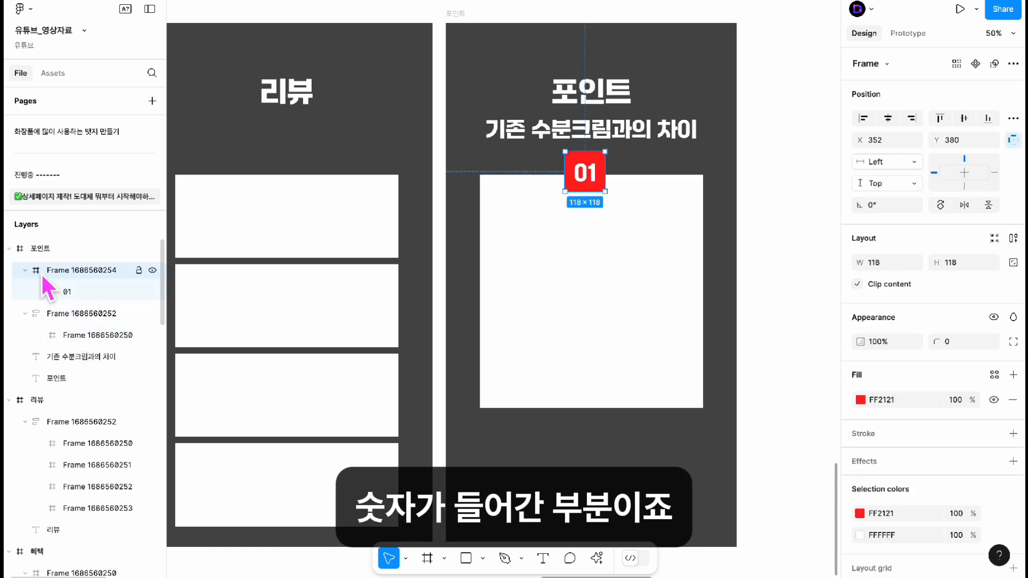
pyautogui.doubleClick(73, 270)
pyautogui.click(74, 295)
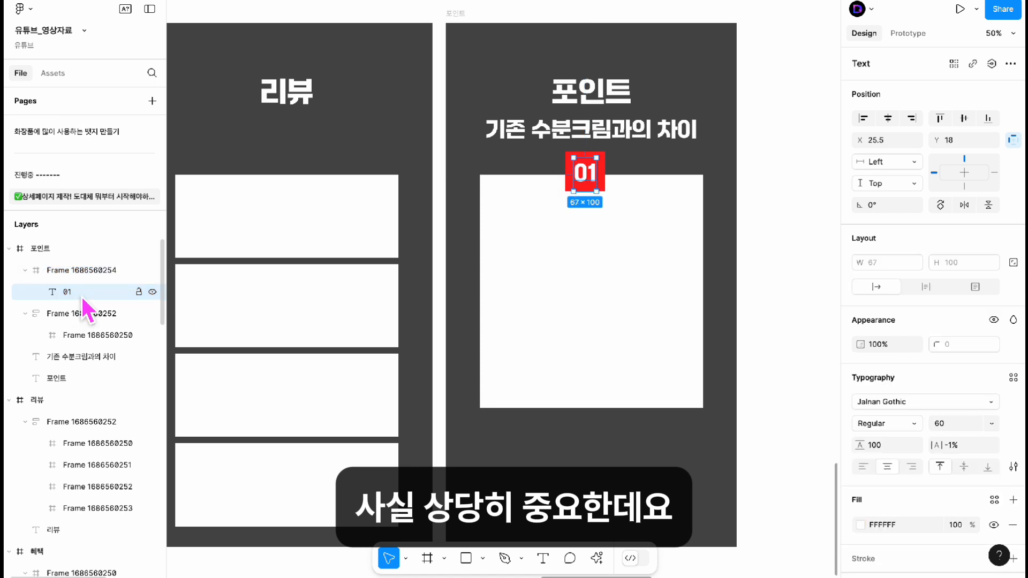
# - Rename the red square's frame layer as 01, and collapse it and the white box's auto layout frame in the layer list
pyautogui.click(86, 270)
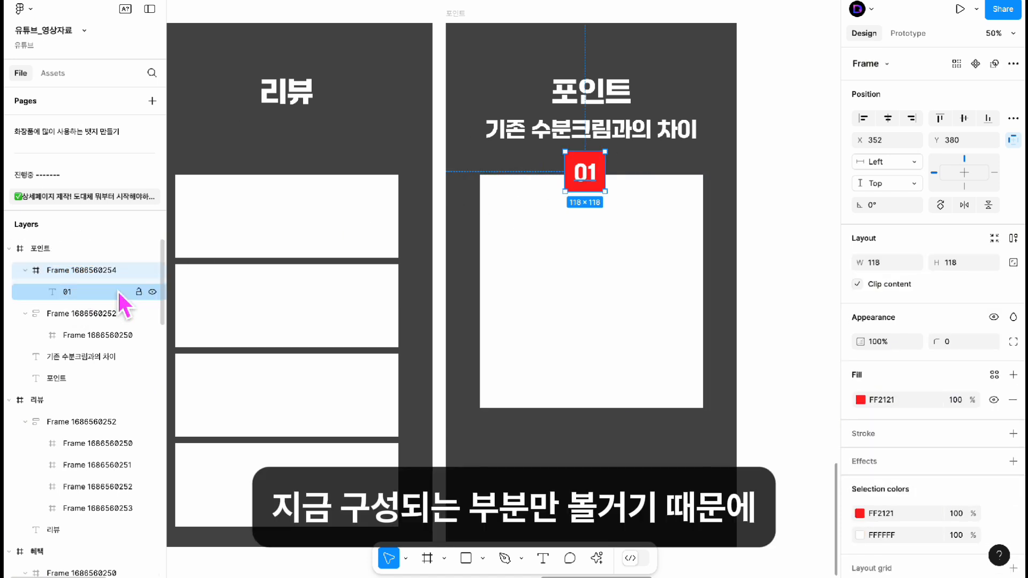
pyautogui.doubleClick(85, 271)
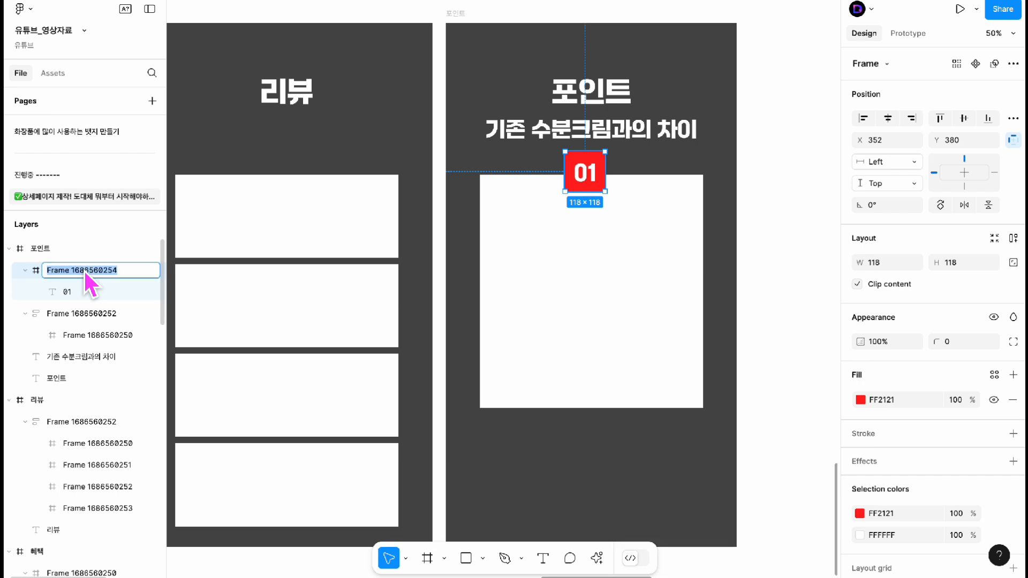
pyautogui.press('Return')
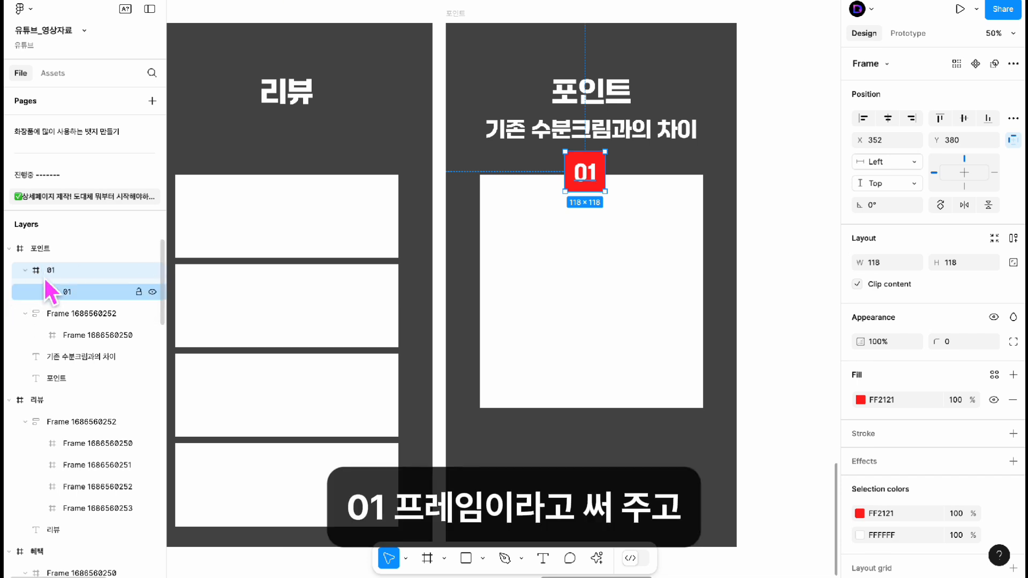
pyautogui.click(26, 270)
pyautogui.click(81, 293)
pyautogui.click(25, 292)
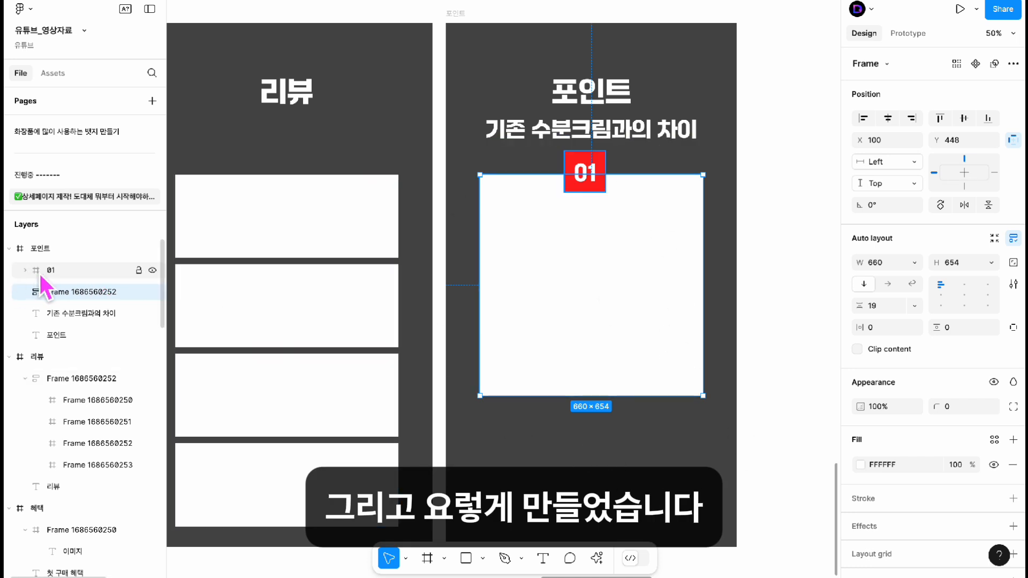
# - Wrap the red 01 badge frame and the white box's auto layout frame together in a new frame named 01
pyautogui.click(55, 273)
pyautogui.click(69, 290)
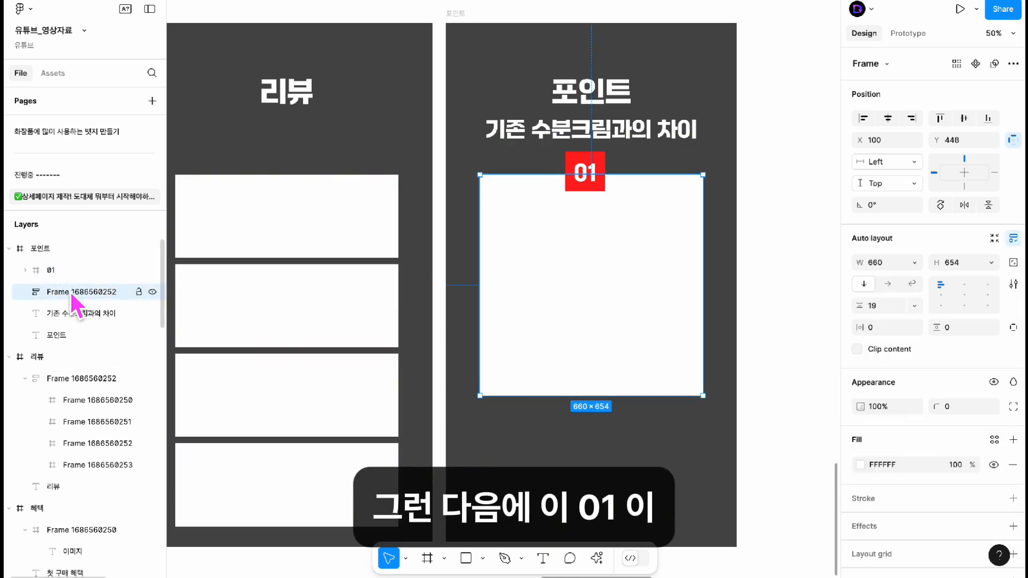
pyautogui.keyDown('shift'); pyautogui.click(54, 273); pyautogui.keyUp('shift')
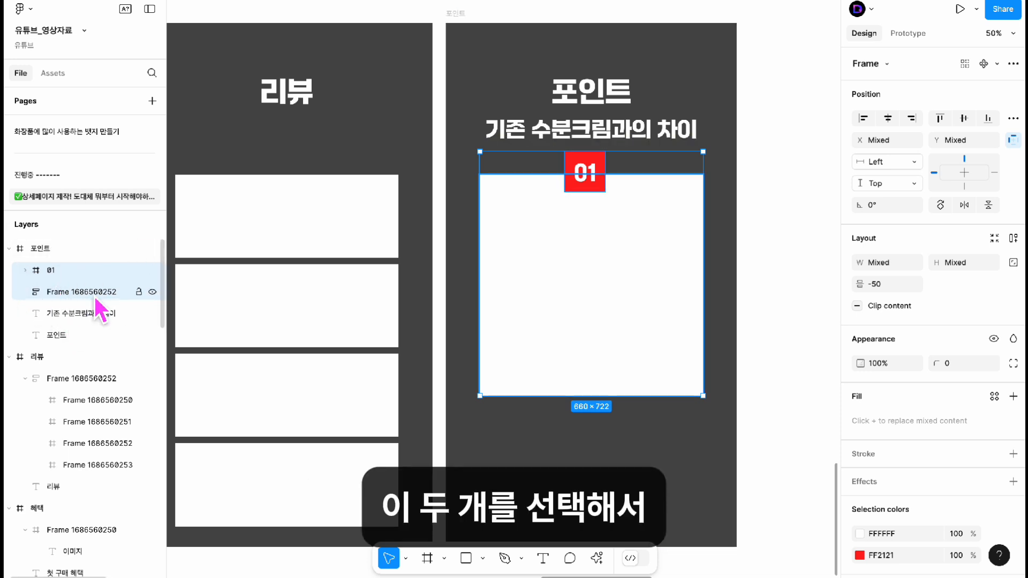
pyautogui.hotkey('ctrl', 'g')
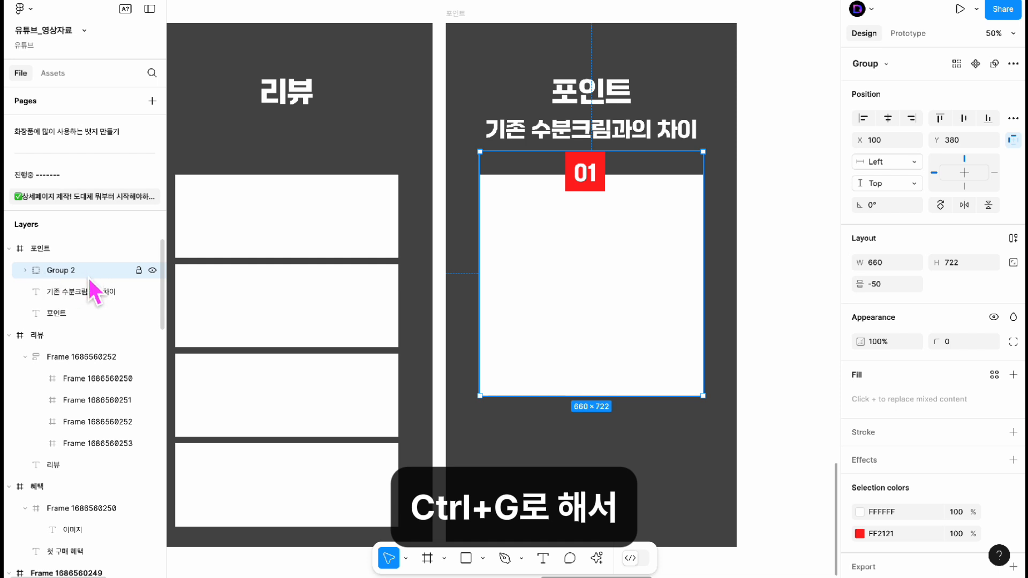
pyautogui.hotkey('ctrl', 'BackSpace')
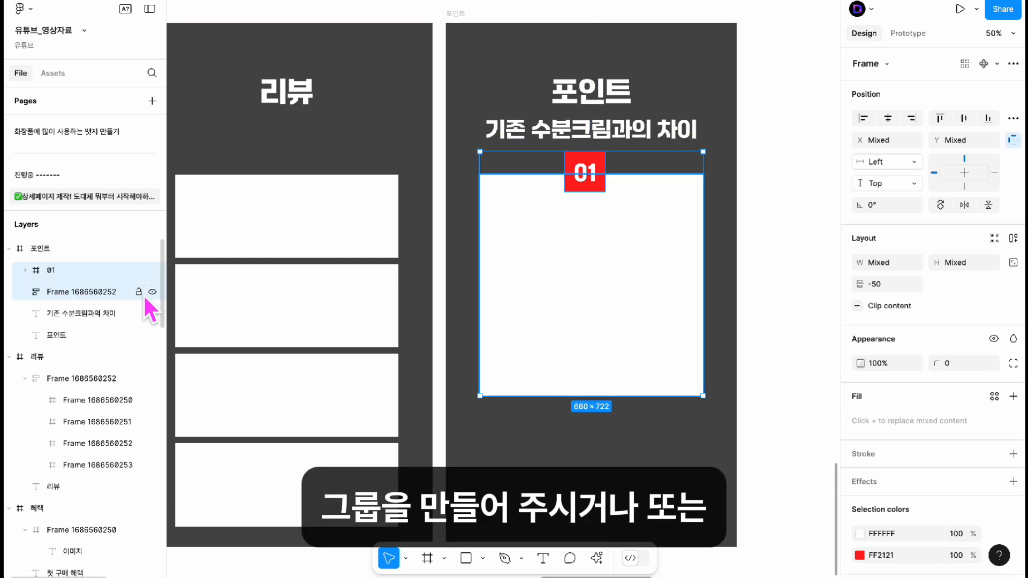
pyautogui.rightClick(144, 291)
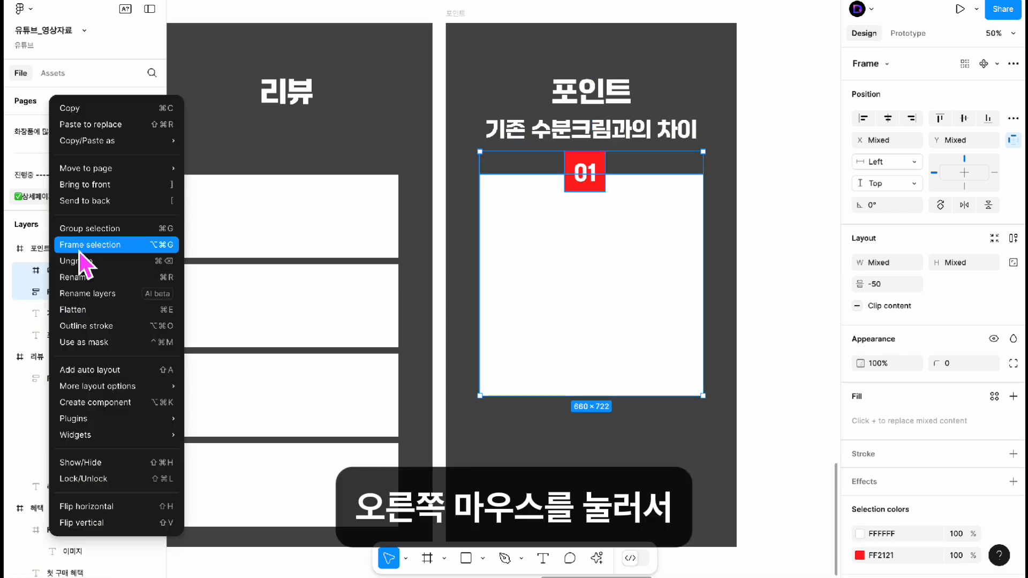
pyautogui.click(106, 251)
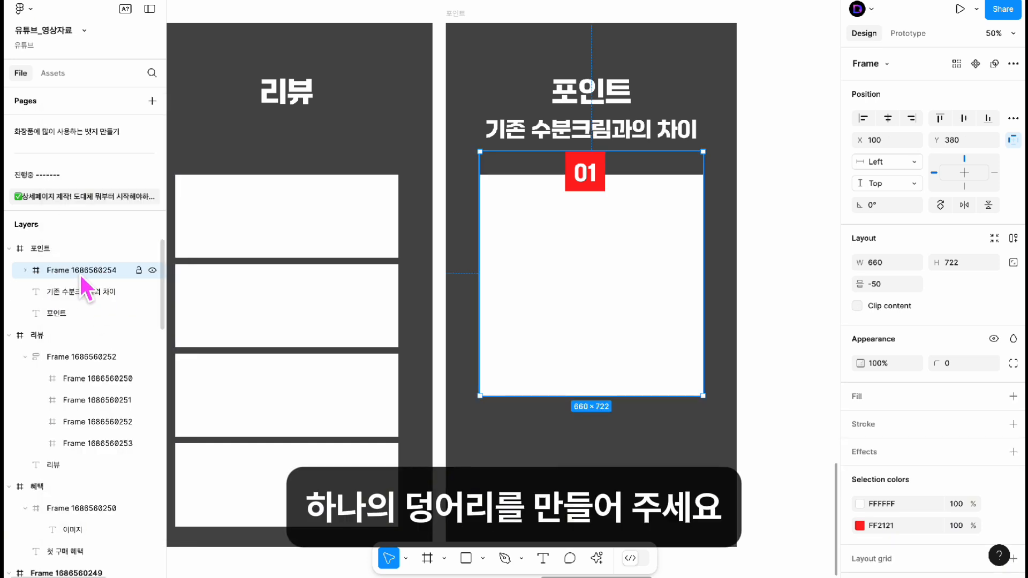
pyautogui.doubleClick(73, 272)
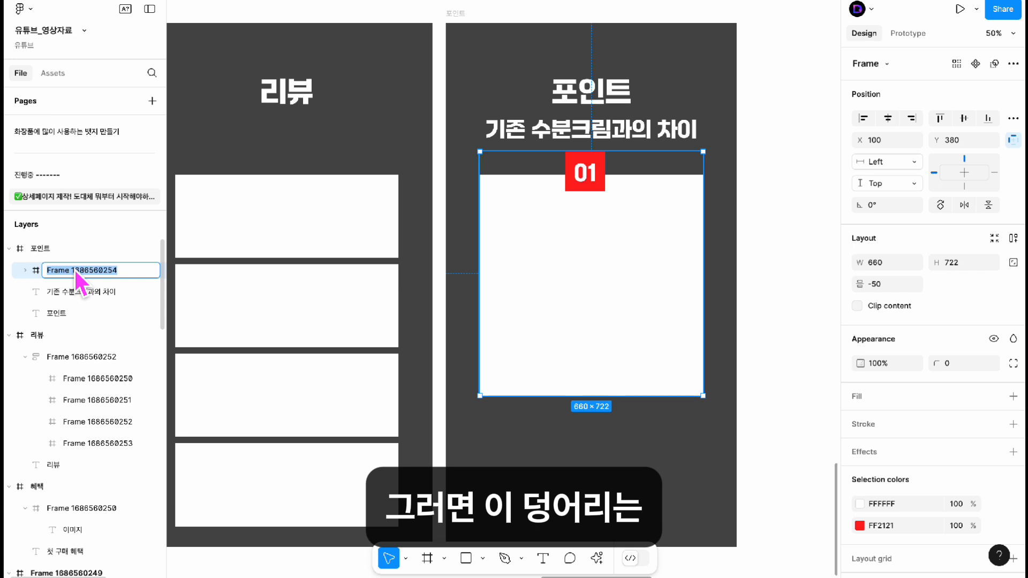
pyautogui.write('01')
pyautogui.press('Return')
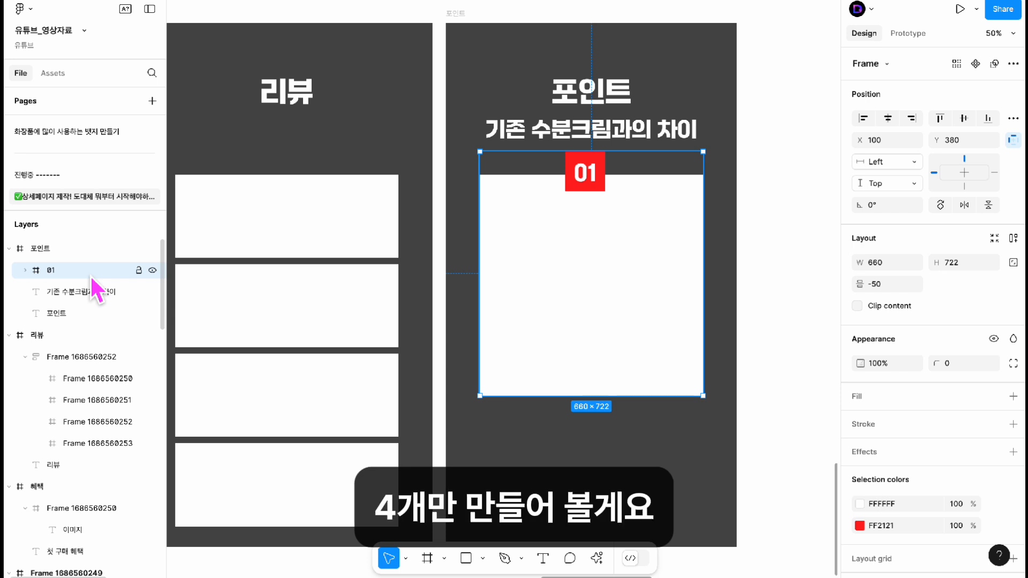
# - Duplicate the combined 01 frame three times inside the 포인트 frame
pyautogui.hotkey('ctrl', 'd')
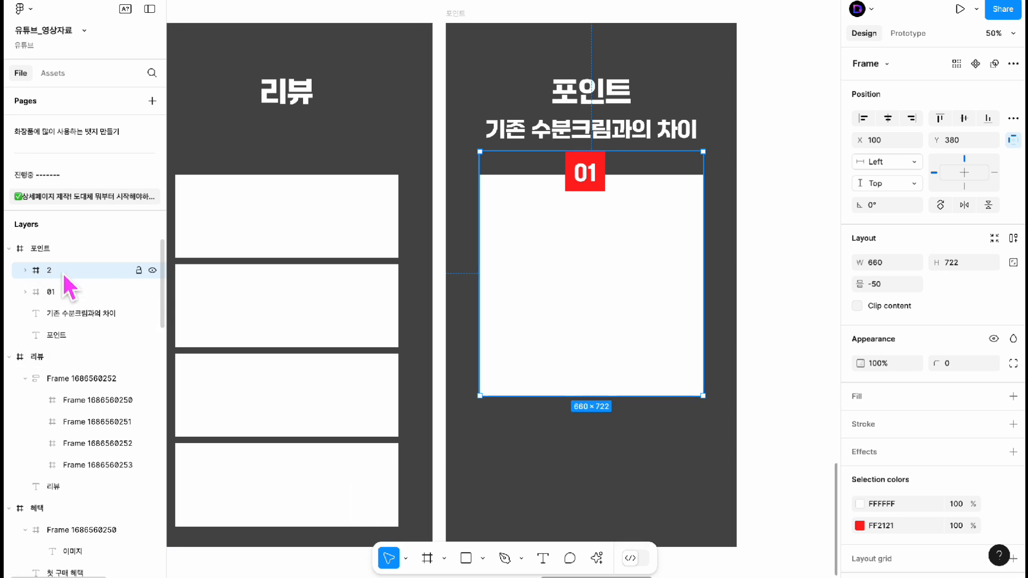
pyautogui.hotkey('ctrl', 'd')
pyautogui.hotkey('ctrl', 'd')
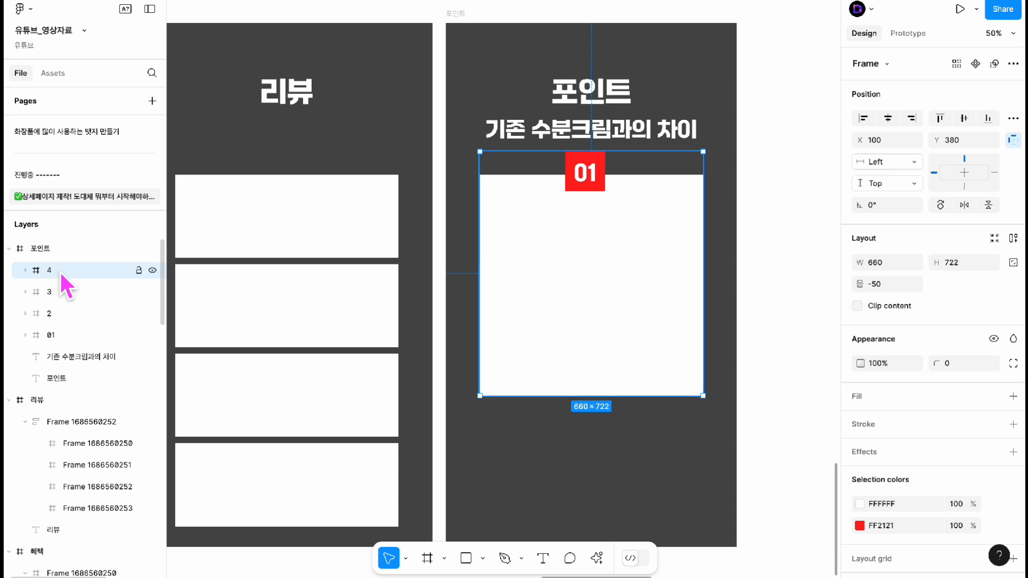
# - Apply a vertical auto layout to all four stacked badge-and-box frames in the 포인트 section
pyautogui.click(472, 31)
pyautogui.click(462, 16)
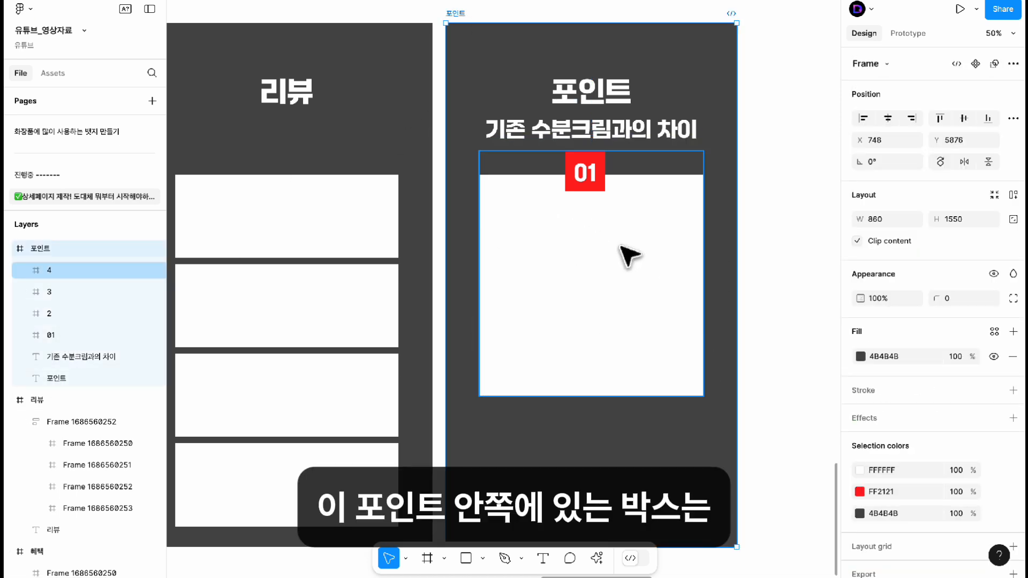
pyautogui.hotkey('ctrl', '-')
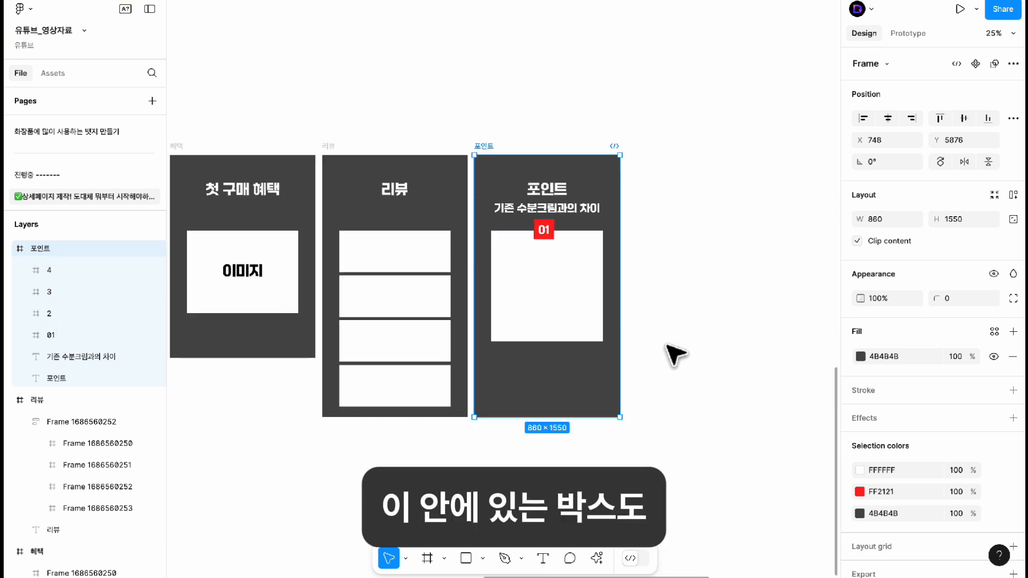
pyautogui.moveTo(688, 355); pyautogui.dragTo(489, 291)
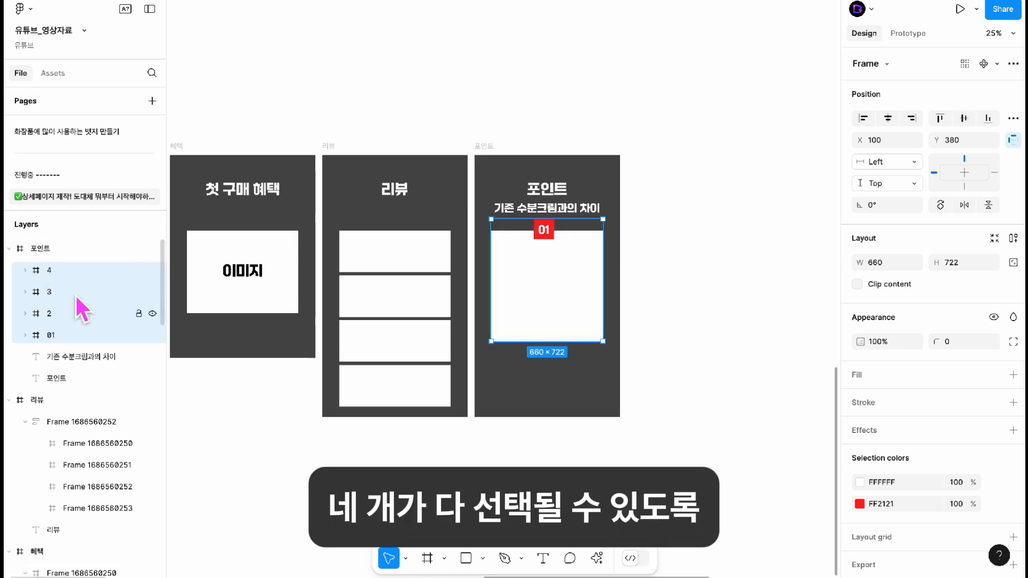
pyautogui.click(1013, 239)
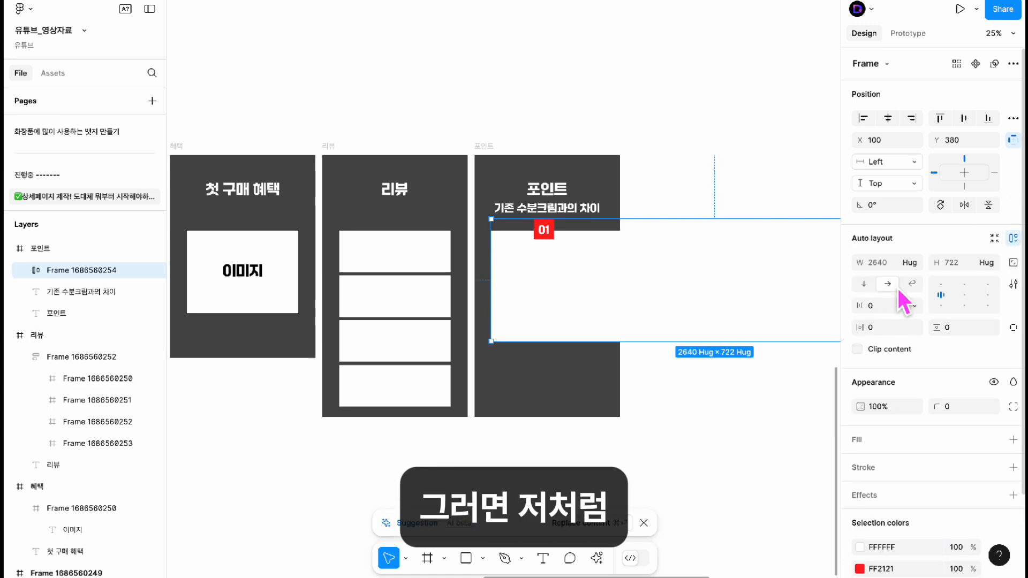
pyautogui.click(864, 284)
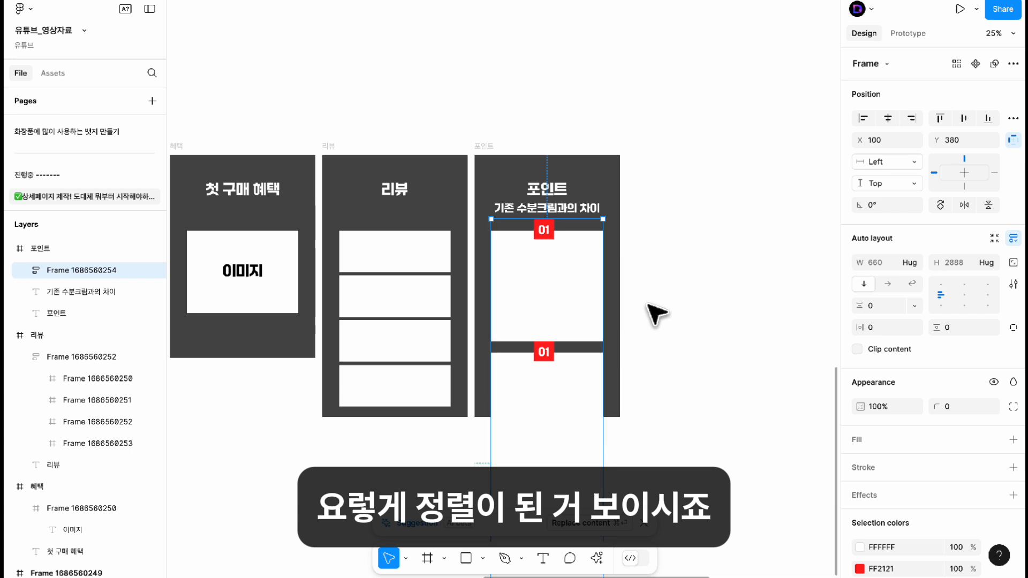
# - Extend the 포인트 frame downward to a height of about 3584 so it encloses all four boxes
pyautogui.scroll(-3, 651, 311)
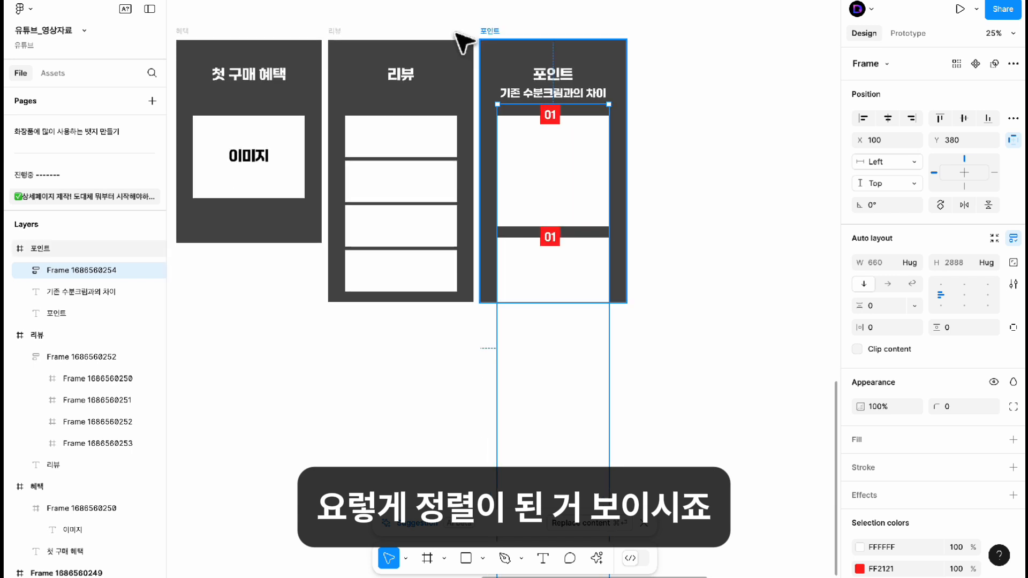
pyautogui.click(496, 38)
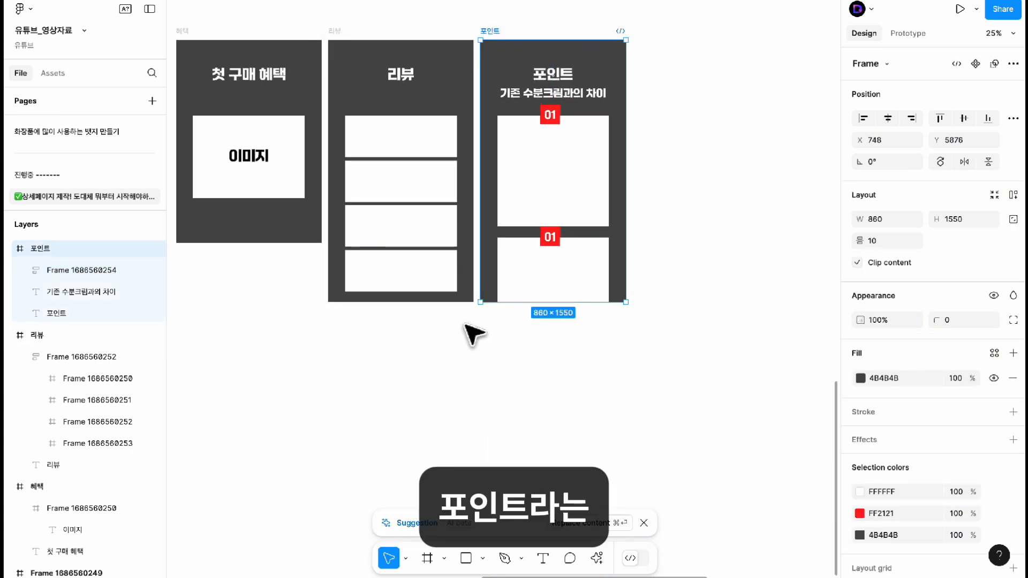
pyautogui.moveTo(568, 303); pyautogui.dragTo(576, 571)
pyautogui.scroll(-3, 600, 530)
pyautogui.moveTo(585, 378); pyautogui.dragTo(587, 473)
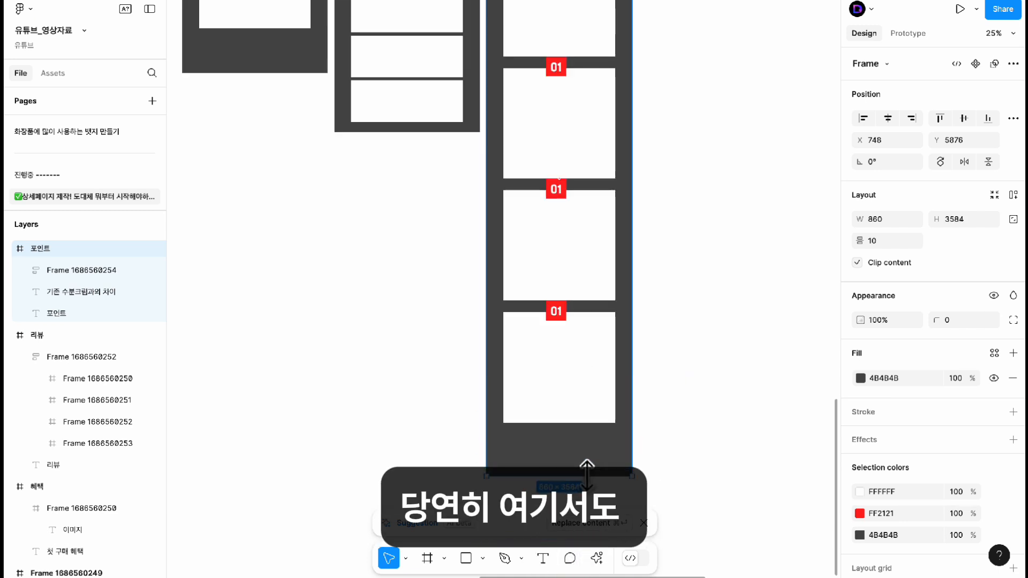
# - Switch to the [제품명] 상세페이지 작업용 화면 file and examine its designed section templates on the 상세페이지 디자인 page
pyautogui.moveTo(717, 265); pyautogui.dragTo(699, 367)
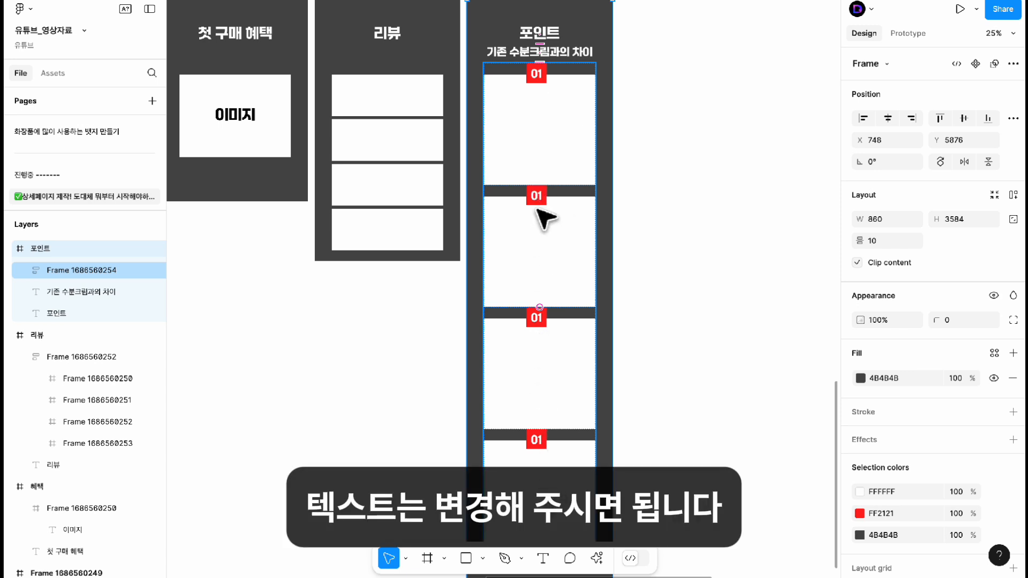
pyautogui.click(683, 232)
pyautogui.moveTo(671, 217); pyautogui.dragTo(713, 252)
pyautogui.click(227, 33)
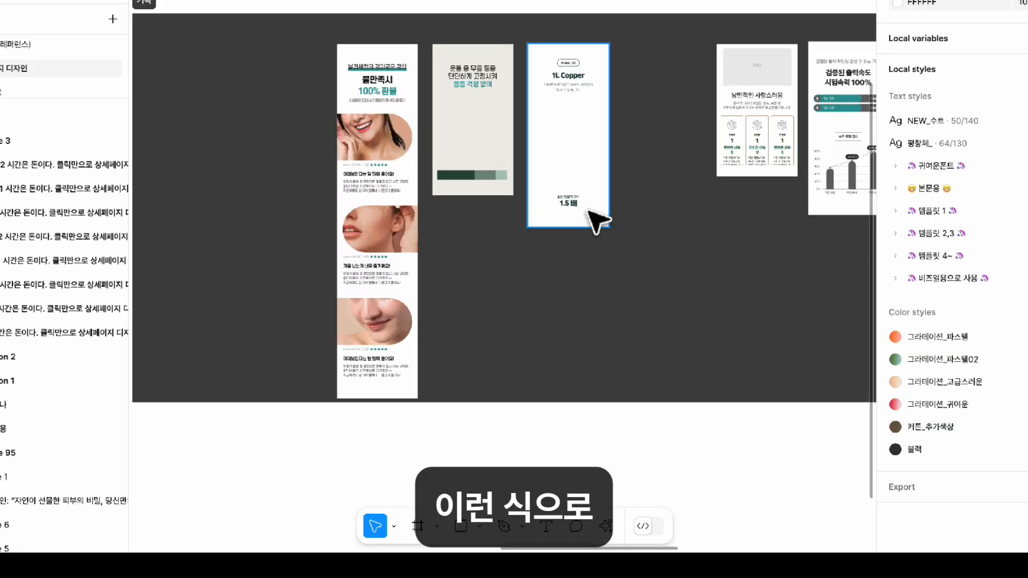
pyautogui.moveTo(763, 244); pyautogui.dragTo(427, 242)
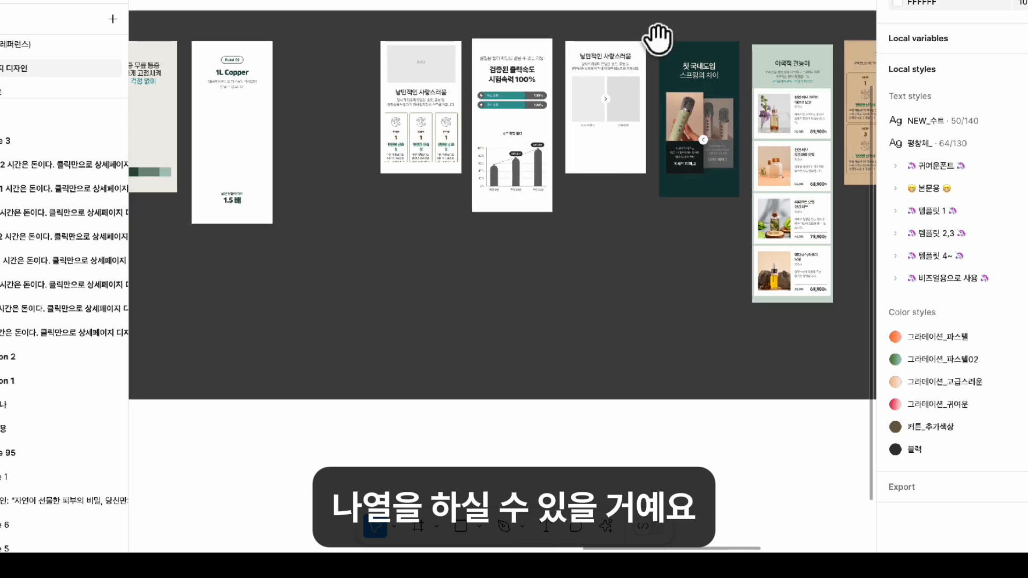
pyautogui.press('super+plus')
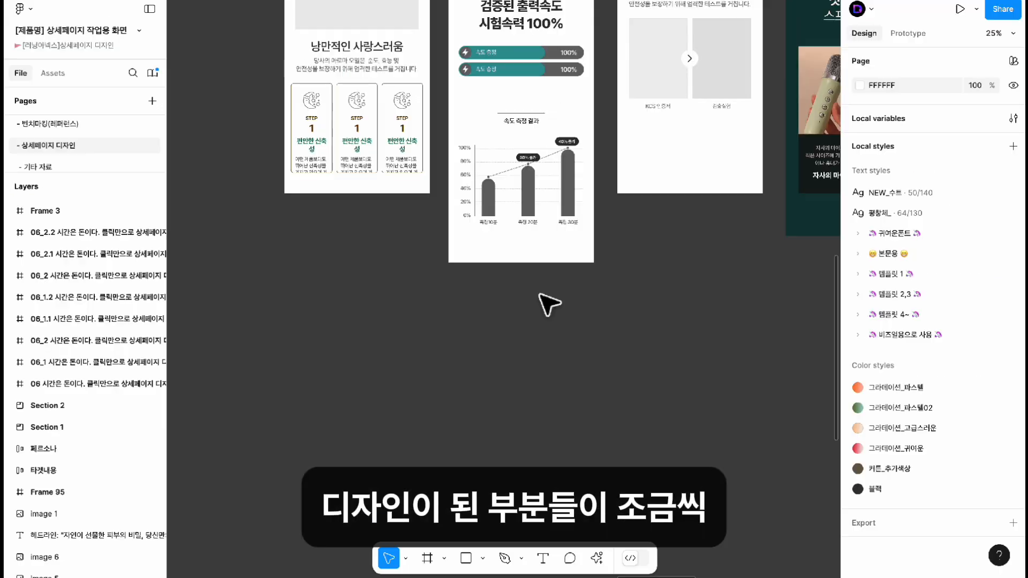
pyautogui.moveTo(540, 295); pyautogui.dragTo(561, 439)
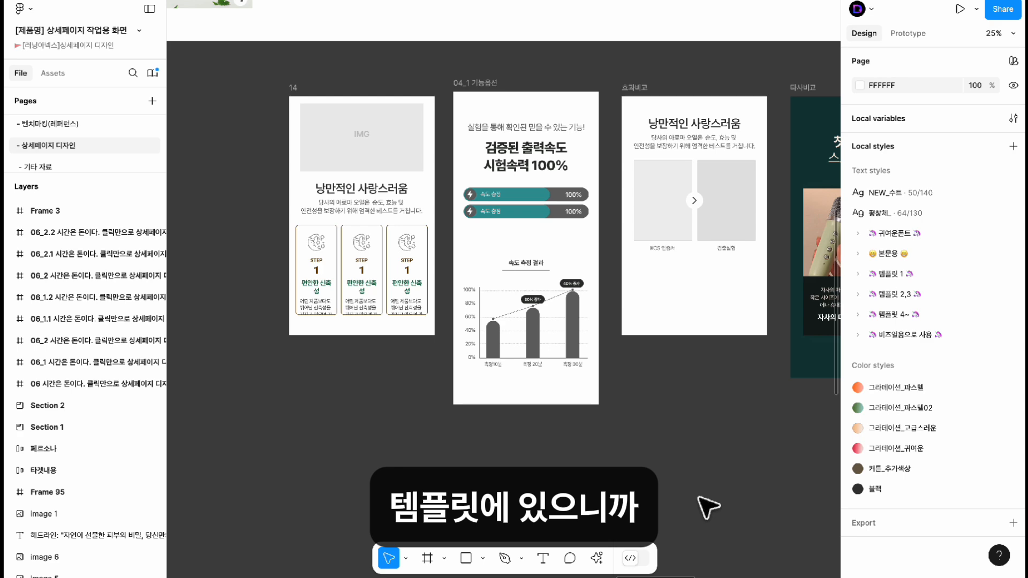
pyautogui.moveTo(734, 478); pyautogui.dragTo(634, 473)
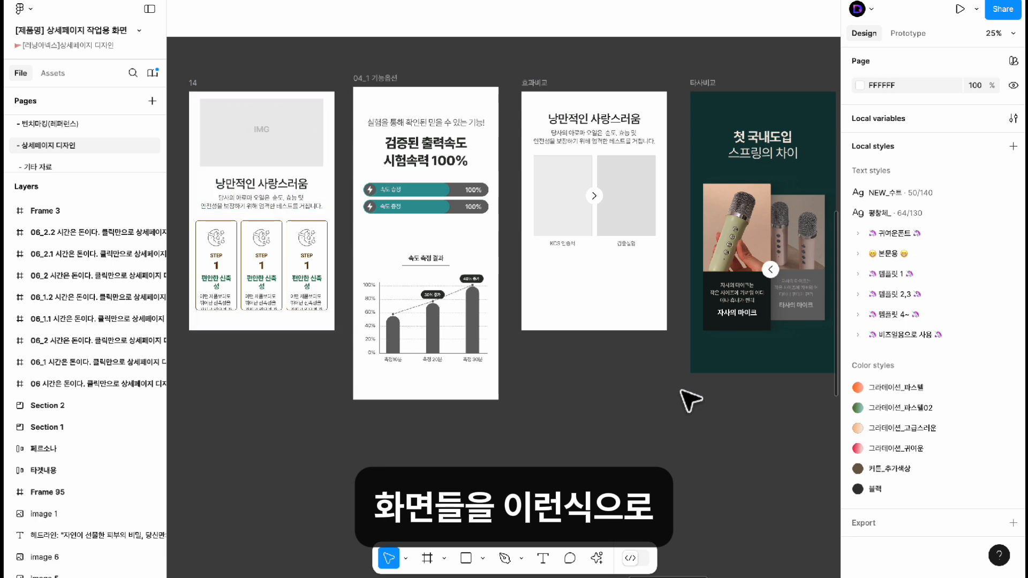
pyautogui.moveTo(791, 391); pyautogui.dragTo(539, 378)
pyautogui.moveTo(723, 388); pyautogui.dragTo(480, 345)
pyautogui.moveTo(537, 327); pyautogui.dragTo(578, 342)
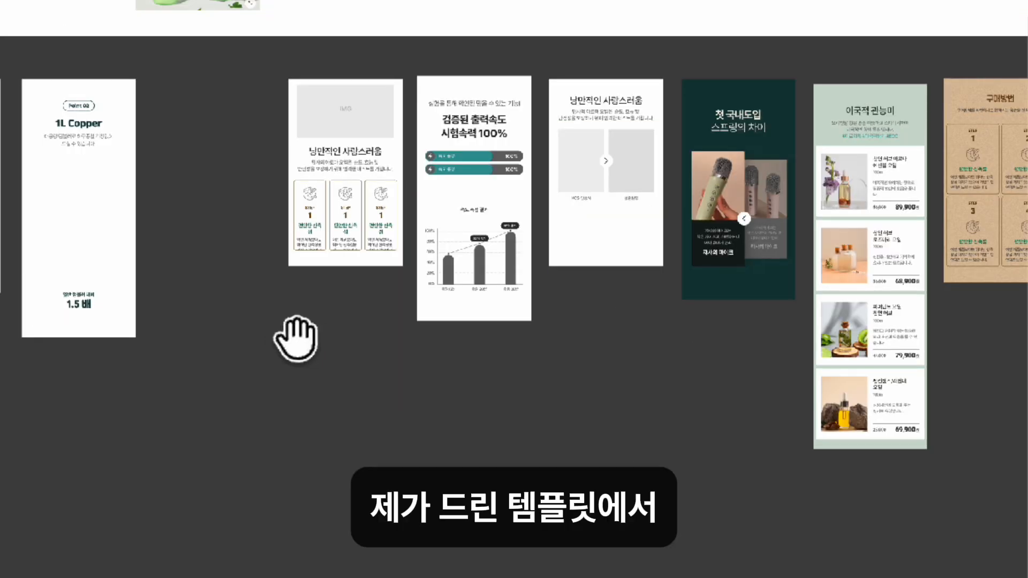
pyautogui.moveTo(296, 339); pyautogui.dragTo(676, 305)
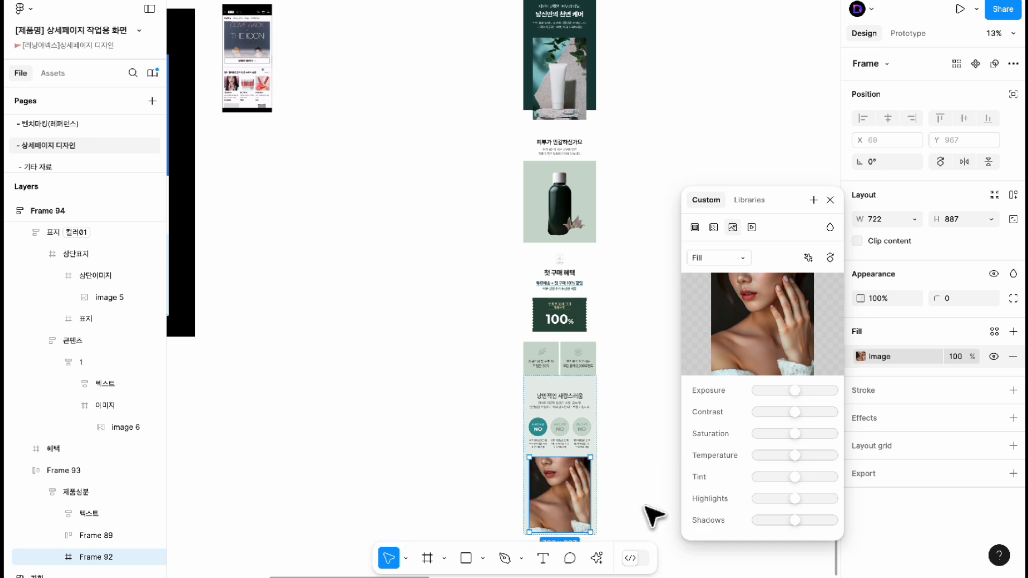
# - Copy Frame 94 from the template file into 유튜브_영상자료 and place it beside the 포인트 frame at about X 2398, Y 5918
pyautogui.click(689, 289)
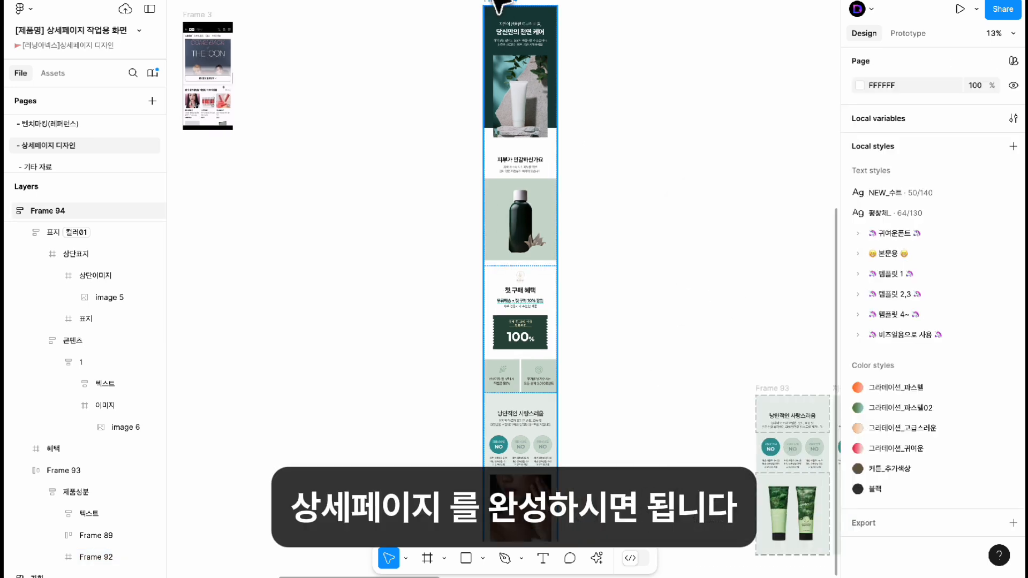
pyautogui.click(48, 210)
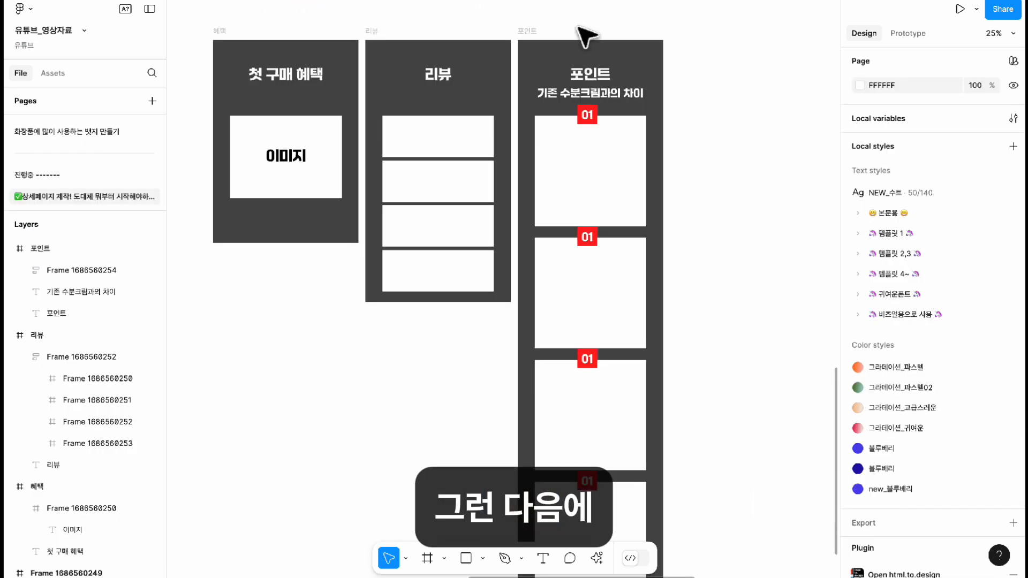
pyautogui.moveTo(764, 206); pyautogui.dragTo(534, 188)
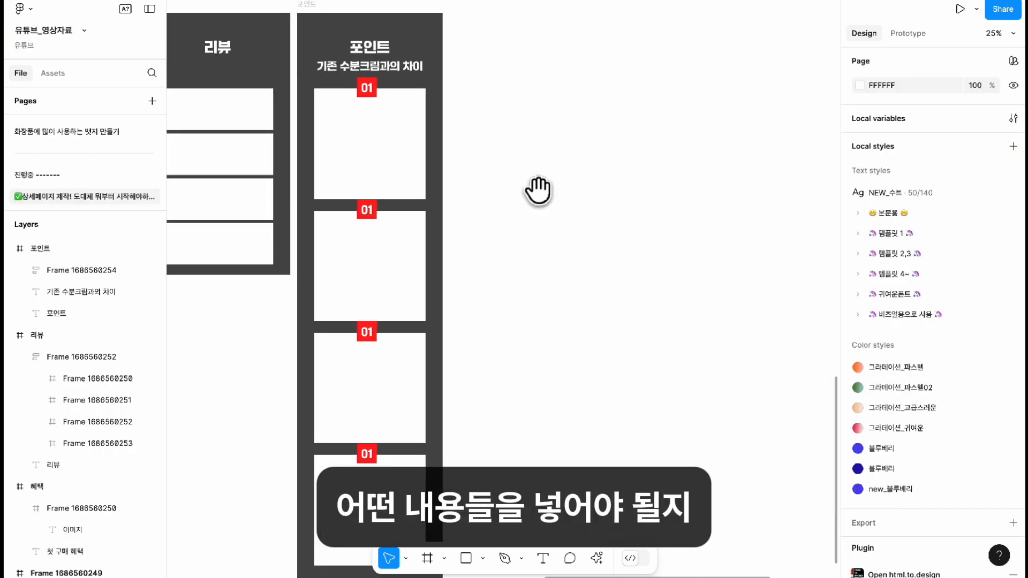
pyautogui.moveTo(685, 214); pyautogui.dragTo(569, 215)
pyautogui.hotkey('ctrl', 'v')
pyautogui.hotkey('shift', '2')
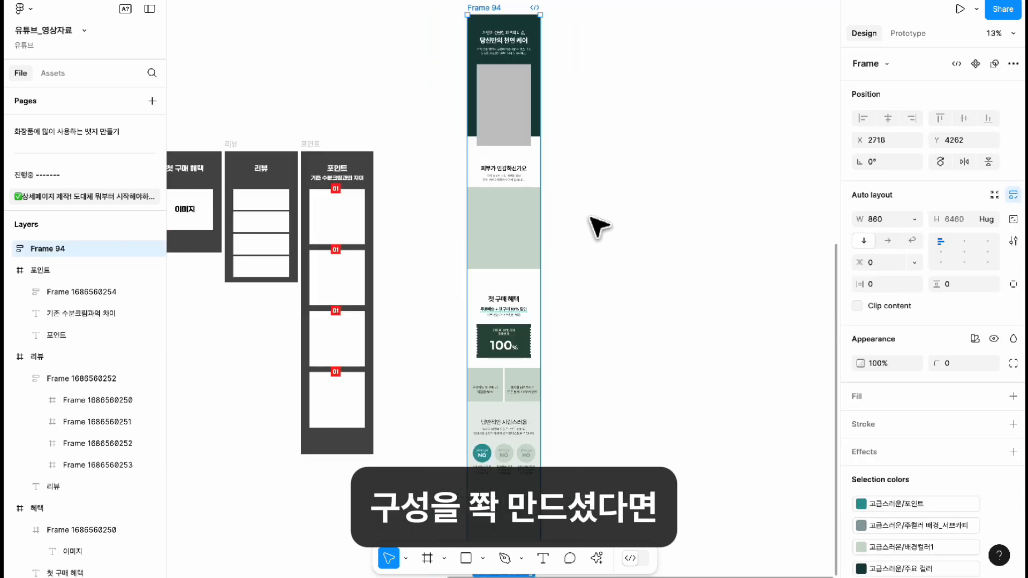
pyautogui.moveTo(486, 18); pyautogui.dragTo(465, 161)
pyautogui.moveTo(633, 219); pyautogui.dragTo(656, 179)
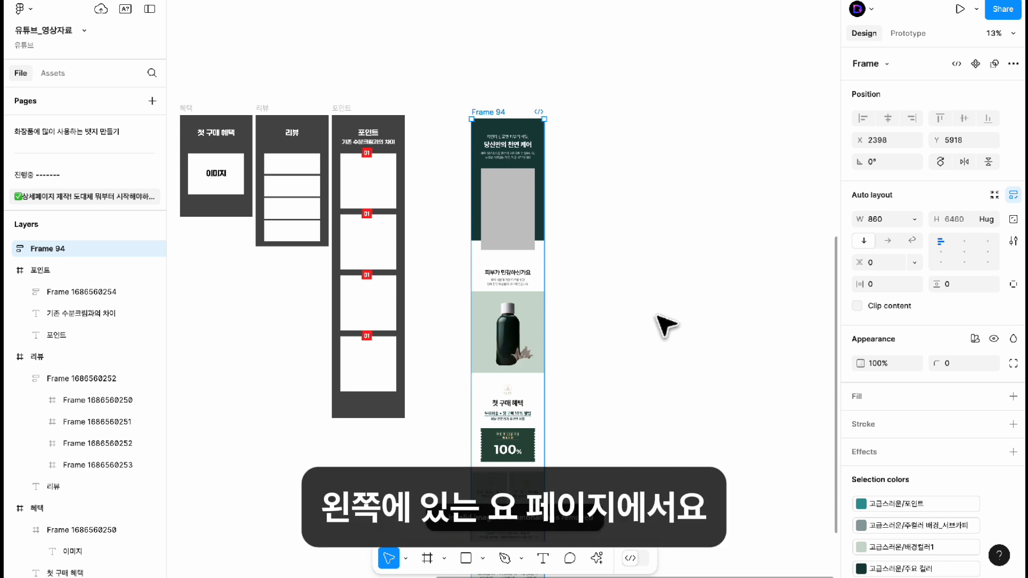
# - Duplicate the page titled "✅상세페이지 제작! 도대체 뭐부터 시작해야하..." that holds the placeholder sections and Frame 94
pyautogui.click(654, 328)
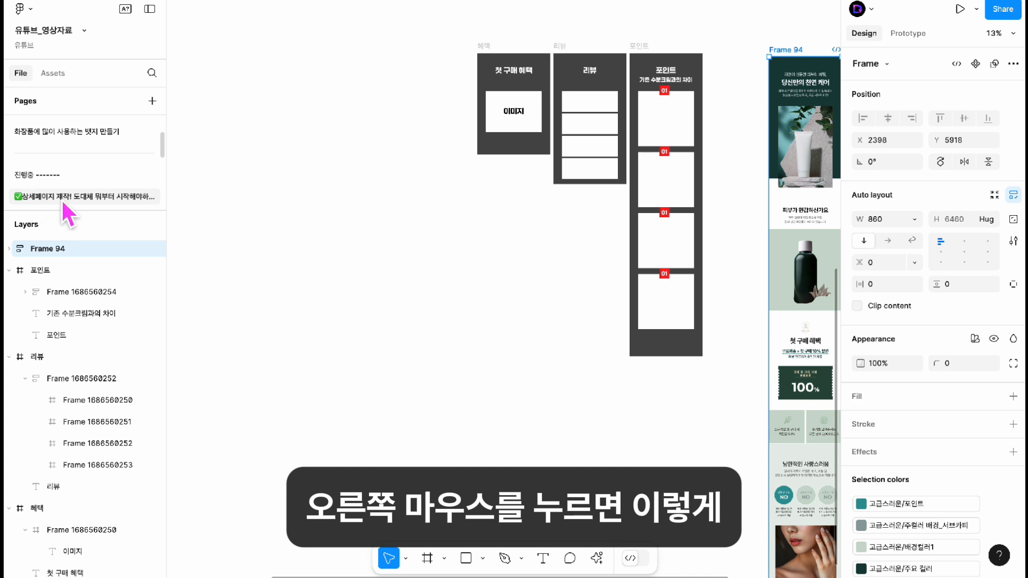
pyautogui.rightClick(77, 197)
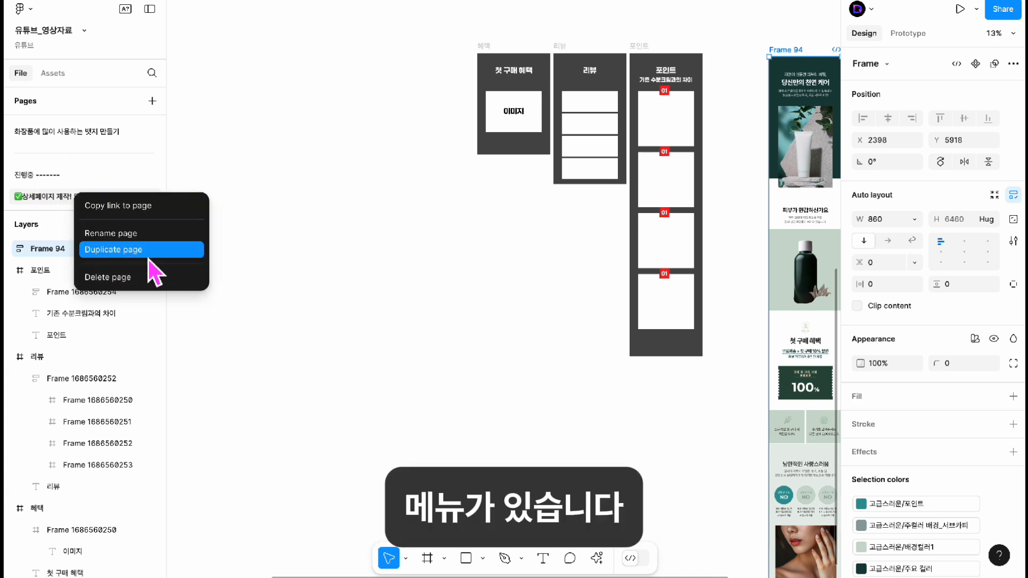
pyautogui.click(112, 253)
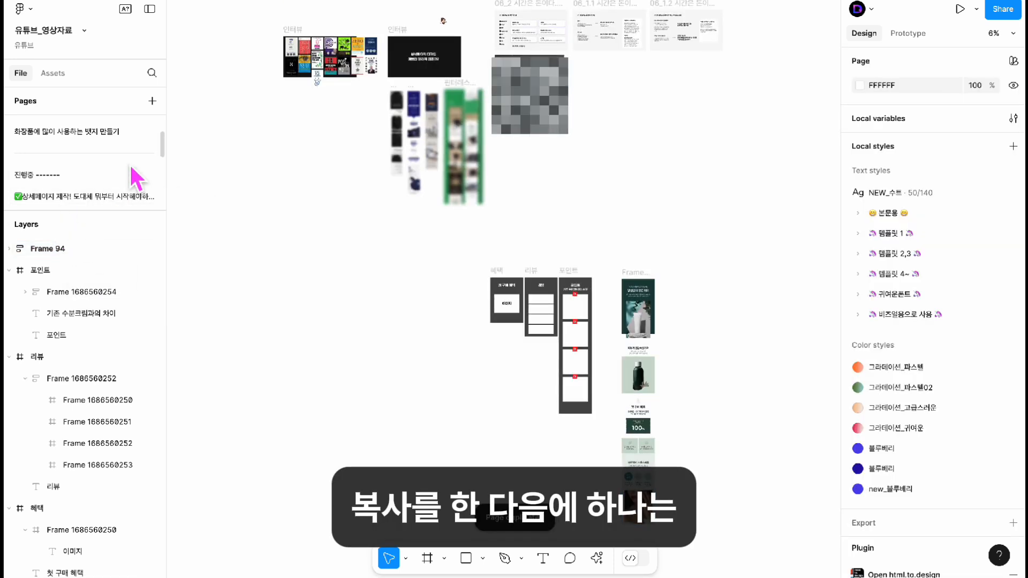
pyautogui.scroll(-3, 127, 187)
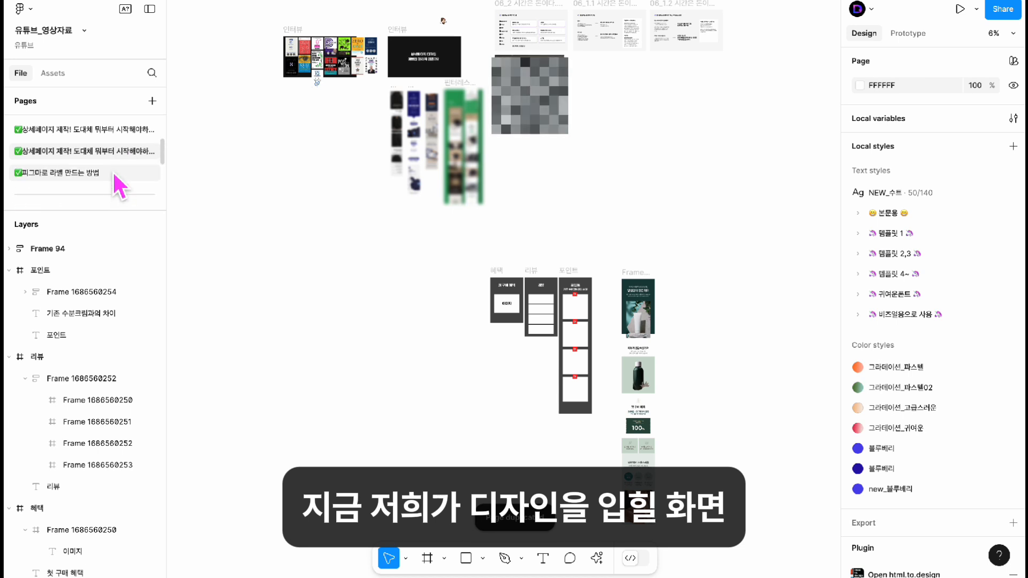
# - Return to the original "✅상세페이지 제작!" page and examine Frame 94 beside the 혜택, 리뷰 and 포인트 placeholder frames
pyautogui.click(122, 147)
pyautogui.moveTo(415, 150); pyautogui.dragTo(450, 177)
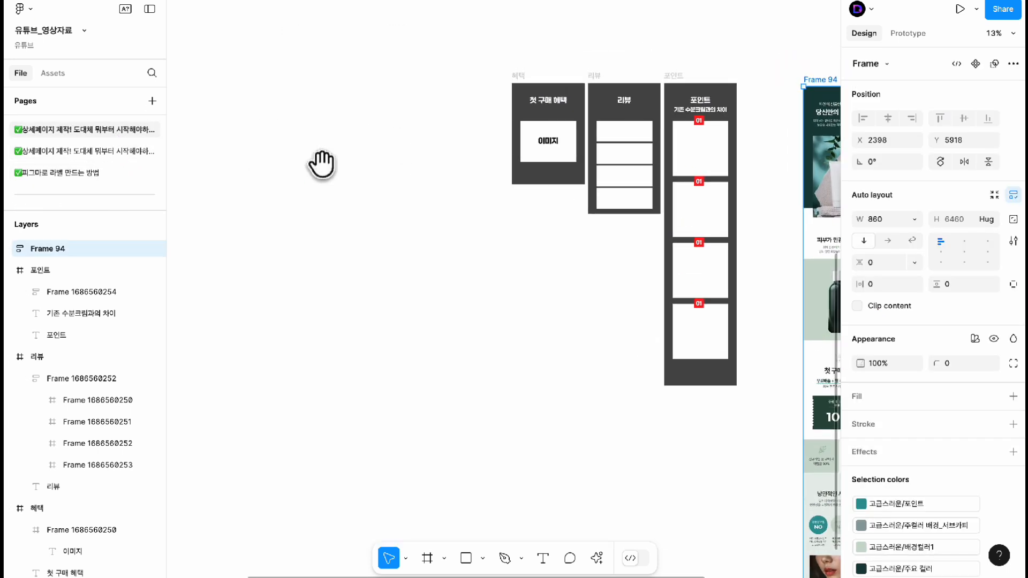
pyautogui.moveTo(369, 177); pyautogui.dragTo(348, 221)
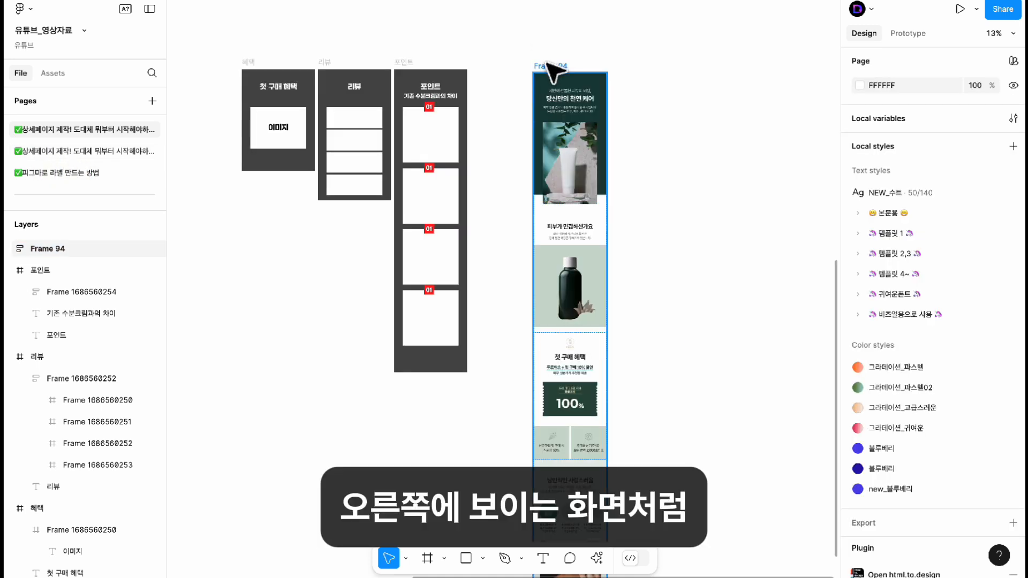
pyautogui.click(548, 65)
pyautogui.moveTo(678, 106); pyautogui.dragTo(689, 40)
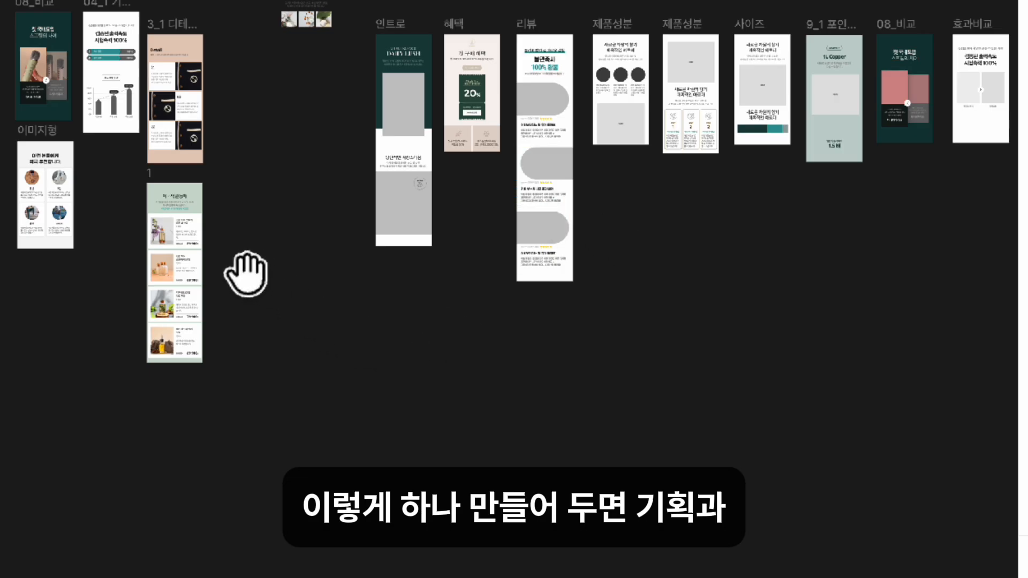
# - Switch to the [제품명] 상세페이지 작업용 화면 file and review its row of section templates, from 인트로 and 혜택 to 효과비교
pyautogui.moveTo(246, 271); pyautogui.dragTo(653, 310)
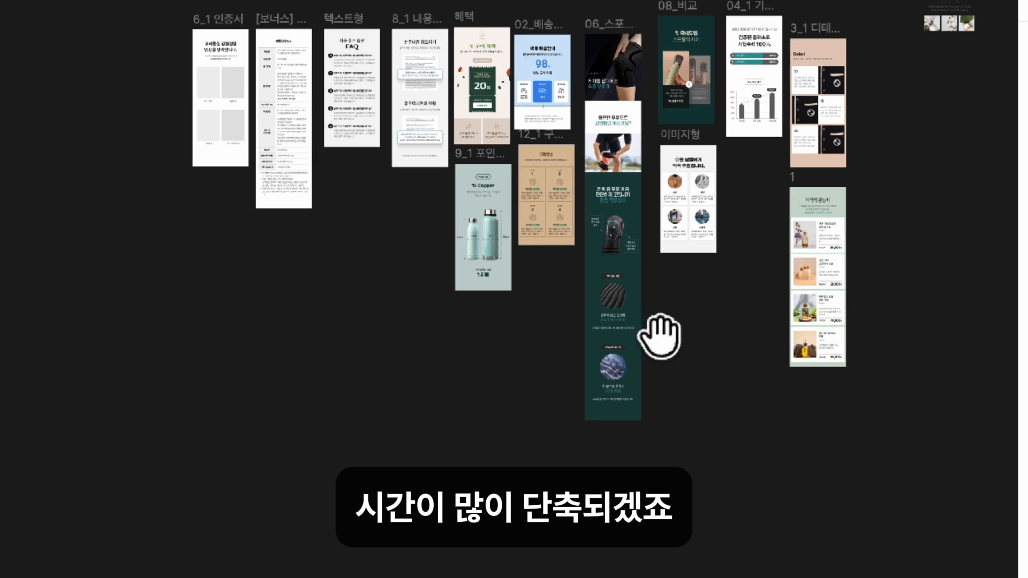
pyautogui.moveTo(851, 395); pyautogui.dragTo(369, 386)
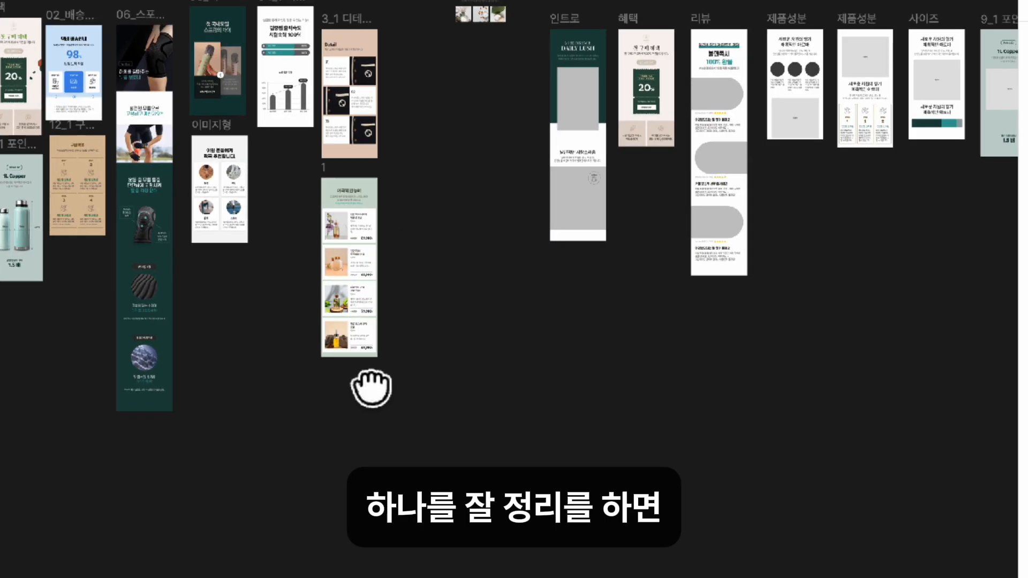
pyautogui.moveTo(849, 348); pyautogui.dragTo(438, 340)
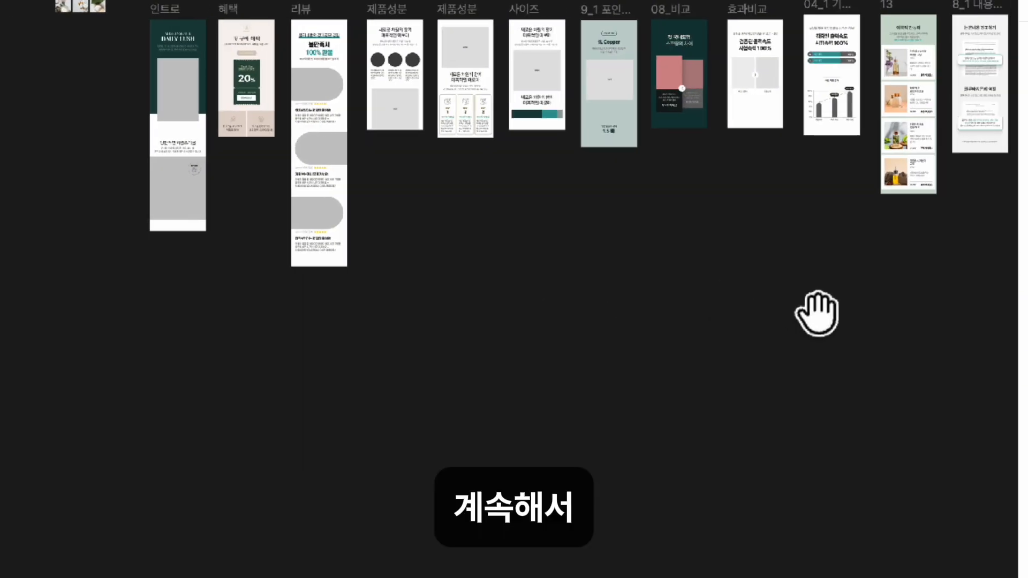
pyautogui.moveTo(762, 326); pyautogui.dragTo(487, 337)
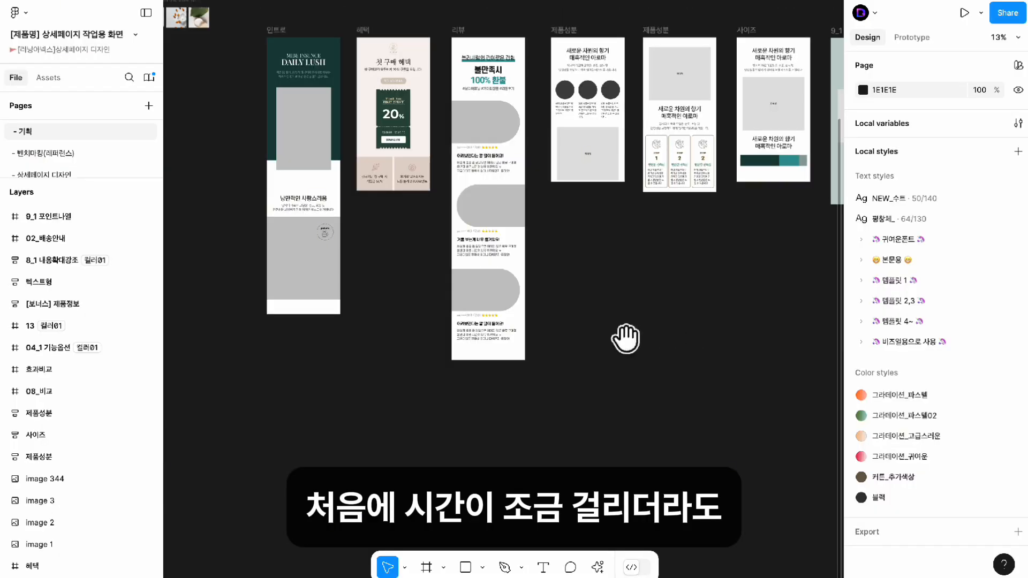
pyautogui.moveTo(620, 339); pyautogui.dragTo(608, 349)
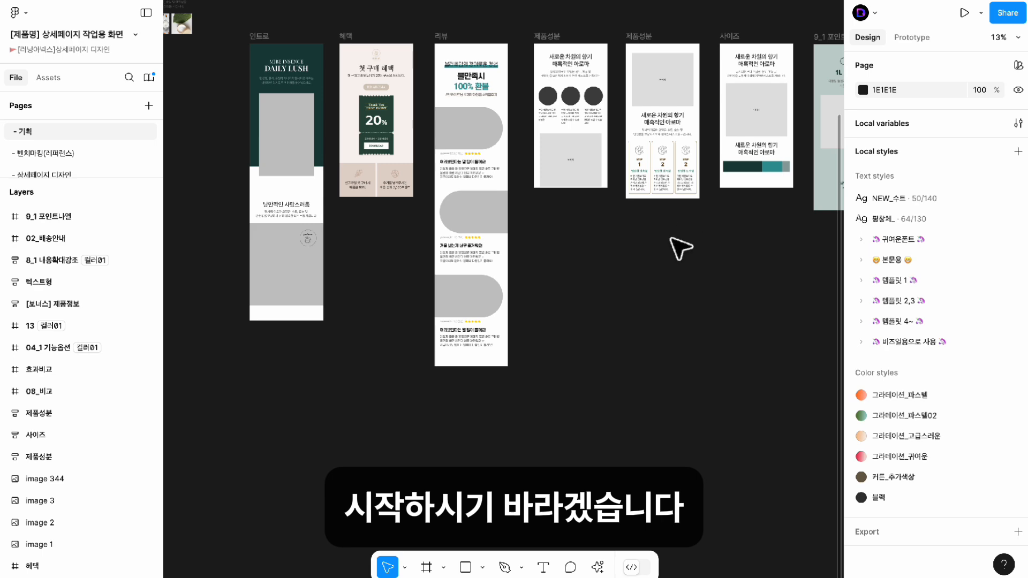
pyautogui.moveTo(683, 261); pyautogui.dragTo(405, 257)
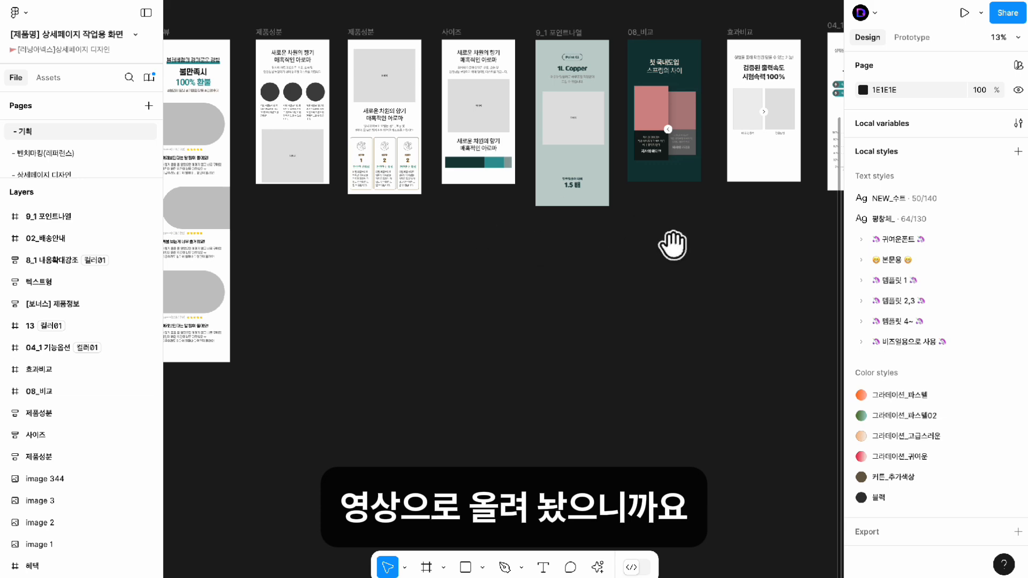
pyautogui.moveTo(672, 245); pyautogui.dragTo(445, 252)
pyautogui.moveTo(819, 252); pyautogui.dragTo(567, 249)
pyautogui.moveTo(407, 228); pyautogui.dragTo(659, 233)
pyautogui.moveTo(494, 225); pyautogui.dragTo(694, 223)
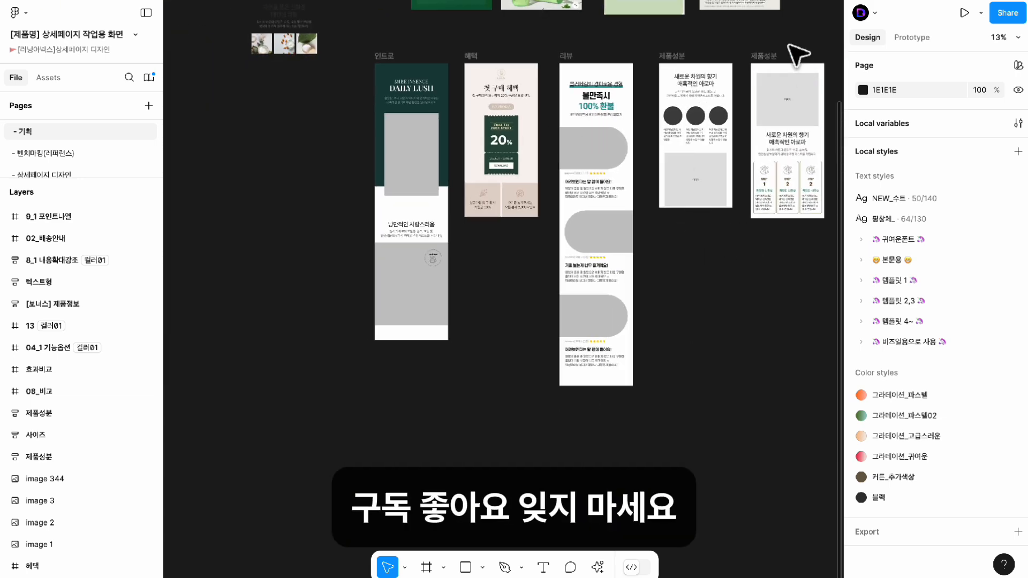